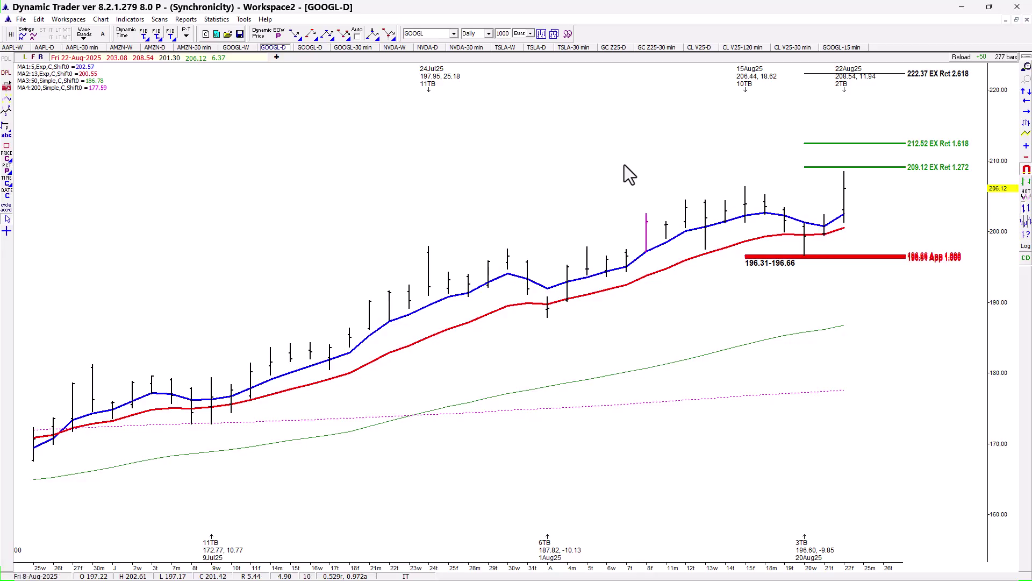
# Step: Switch to the second GOOGL daily chart and adjust its time range to run from about mid-February to late August 2025
pyautogui.click(352, 565)
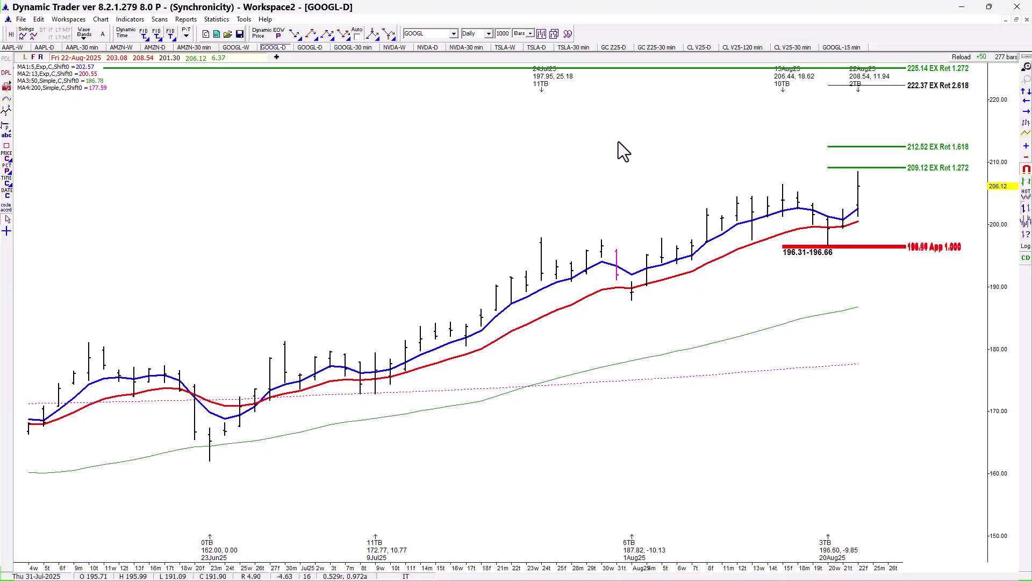
pyautogui.click(311, 48)
pyautogui.moveTo(550, 566); pyautogui.dragTo(497, 569)
pyautogui.click(6, 100)
pyautogui.click(956, 215)
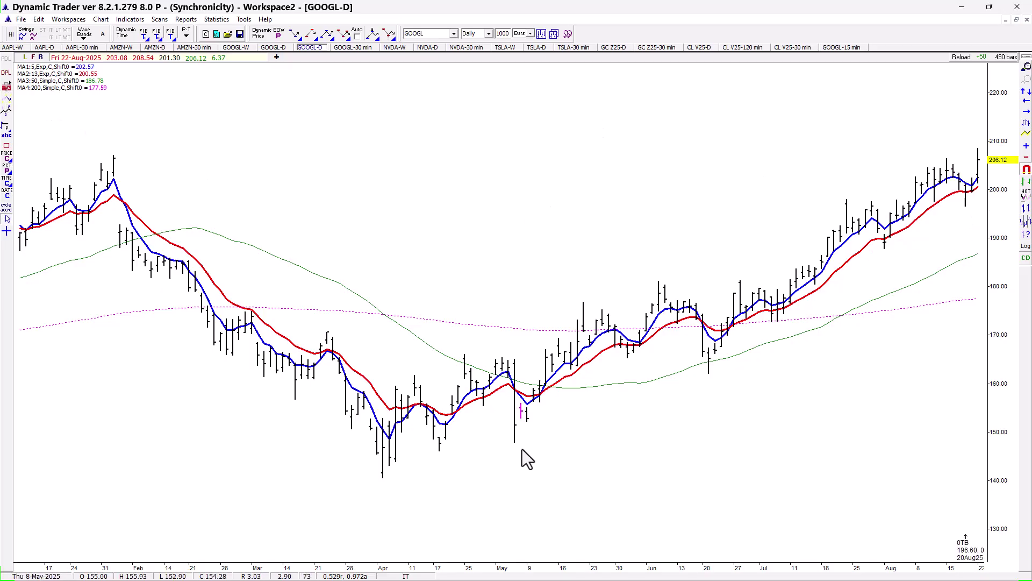
pyautogui.scroll(2, 503, 572)
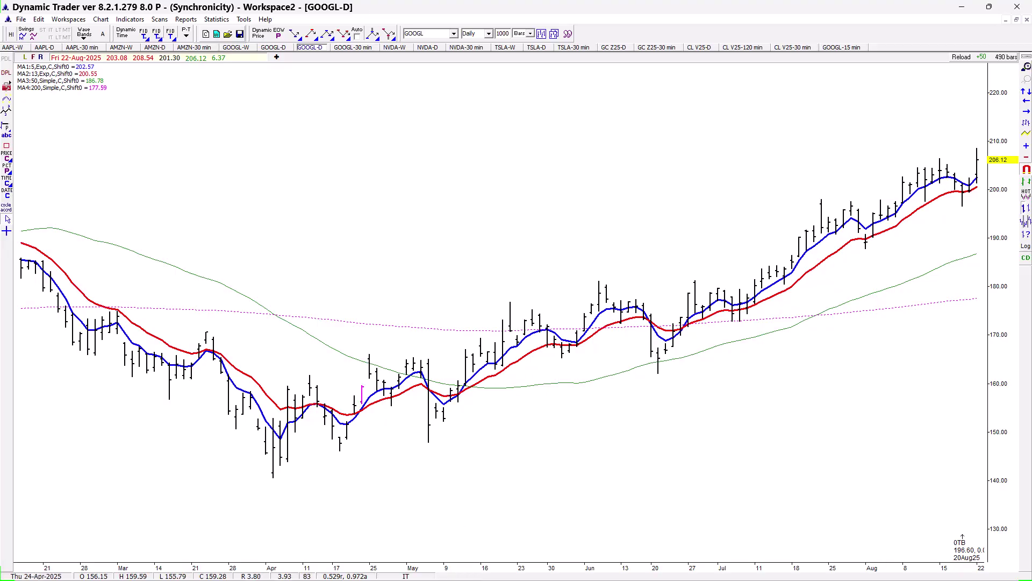
# Step: Mark the main pullbacks between early April and early August with slanted freehand lines, and clear the marks
pyautogui.click(361, 1)
pyautogui.moveTo(251, 389); pyautogui.dragTo(268, 461)
pyautogui.moveTo(312, 371); pyautogui.dragTo(335, 429)
pyautogui.moveTo(419, 354); pyautogui.dragTo(442, 445)
pyautogui.moveTo(535, 279); pyautogui.dragTo(575, 347)
pyautogui.moveTo(615, 265); pyautogui.dragTo(677, 355)
pyautogui.moveTo(628, 299); pyautogui.dragTo(648, 388)
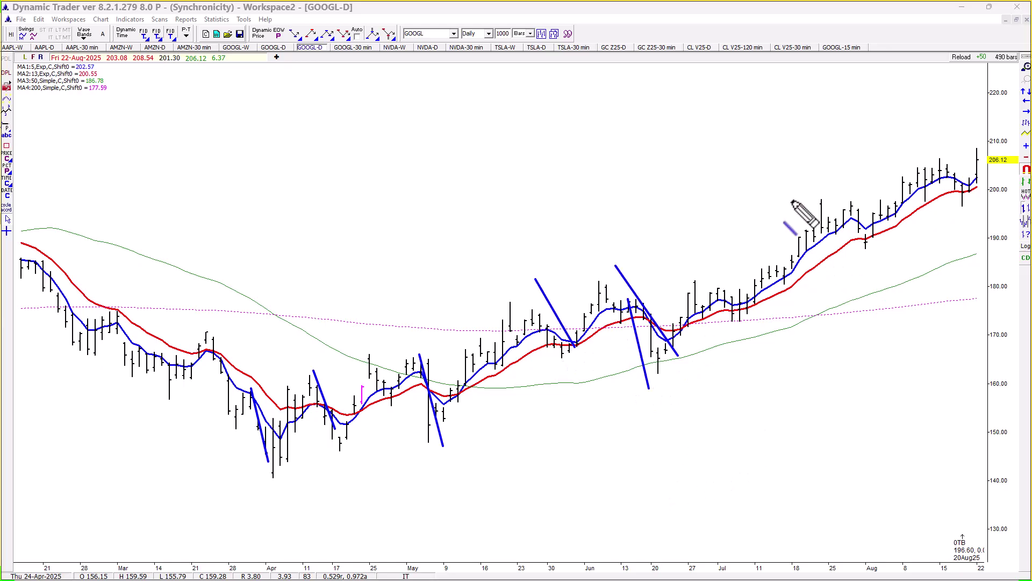
pyautogui.moveTo(830, 204); pyautogui.dragTo(876, 273)
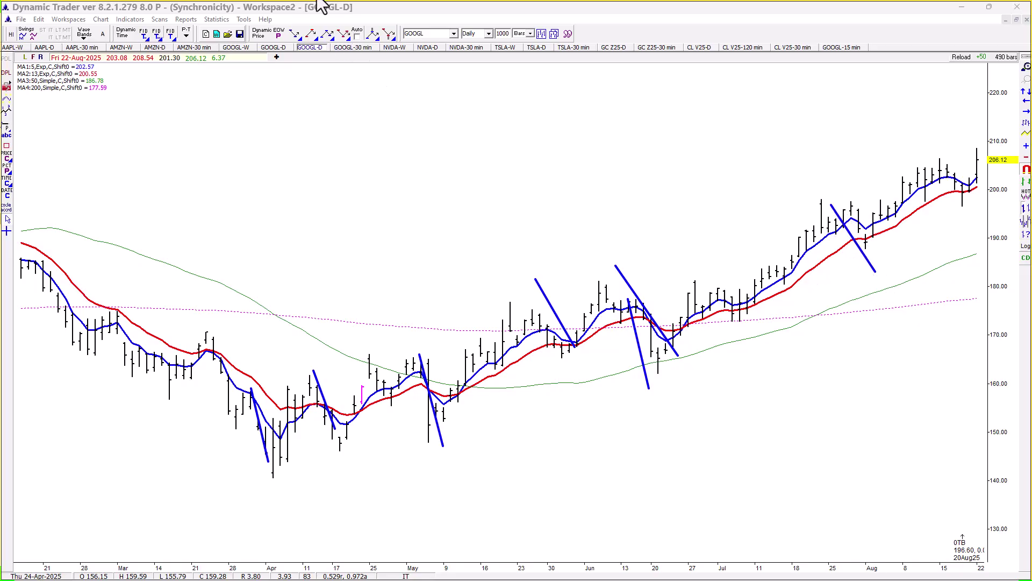
pyautogui.press('Escape')
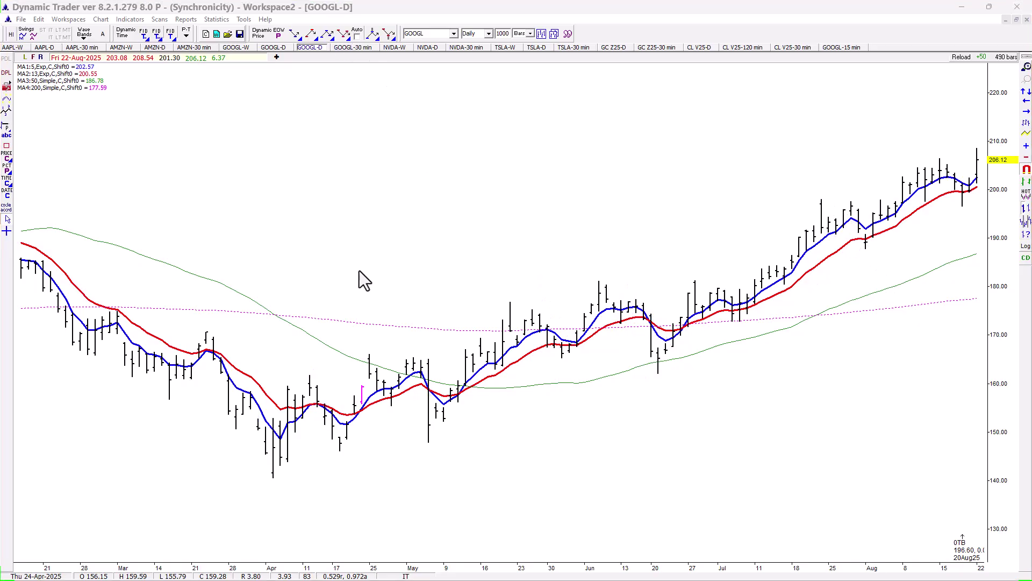
# Step: Project the 2–7 April and 14–21 April declines down from the 15 August high as App 1.000 price levels
pyautogui.click(343, 32)
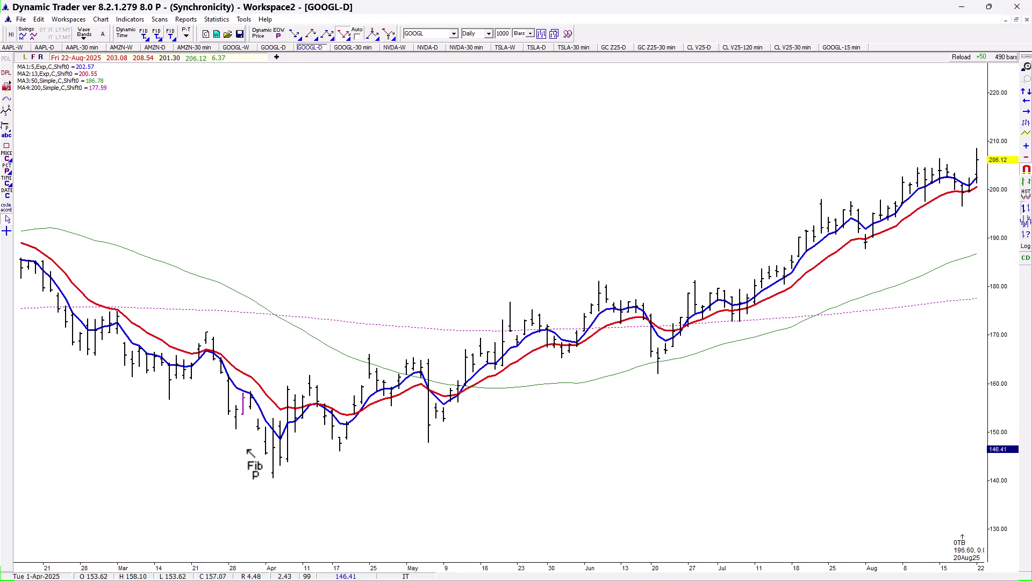
pyautogui.click(248, 434)
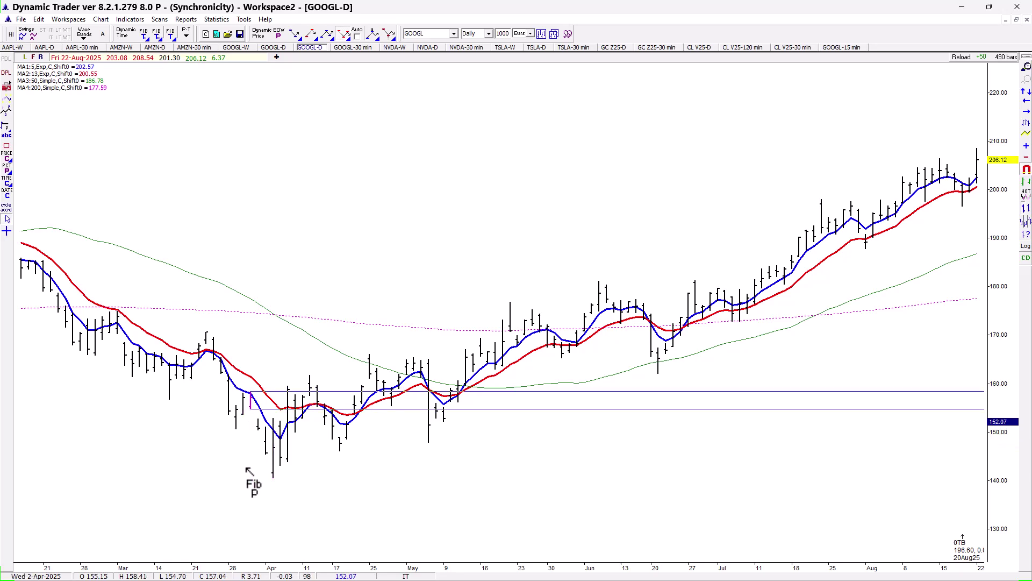
pyautogui.click(275, 513)
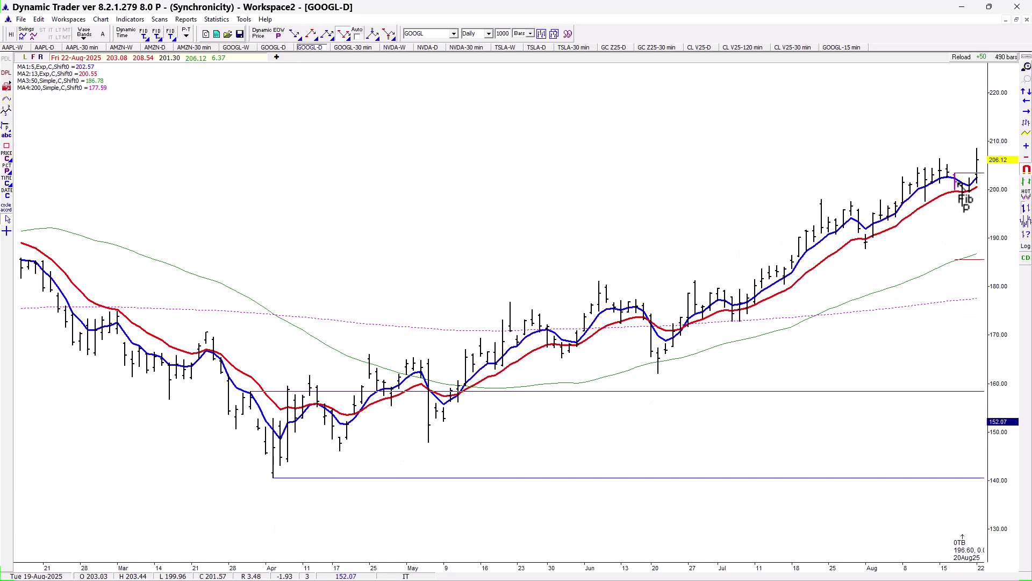
pyautogui.click(946, 186)
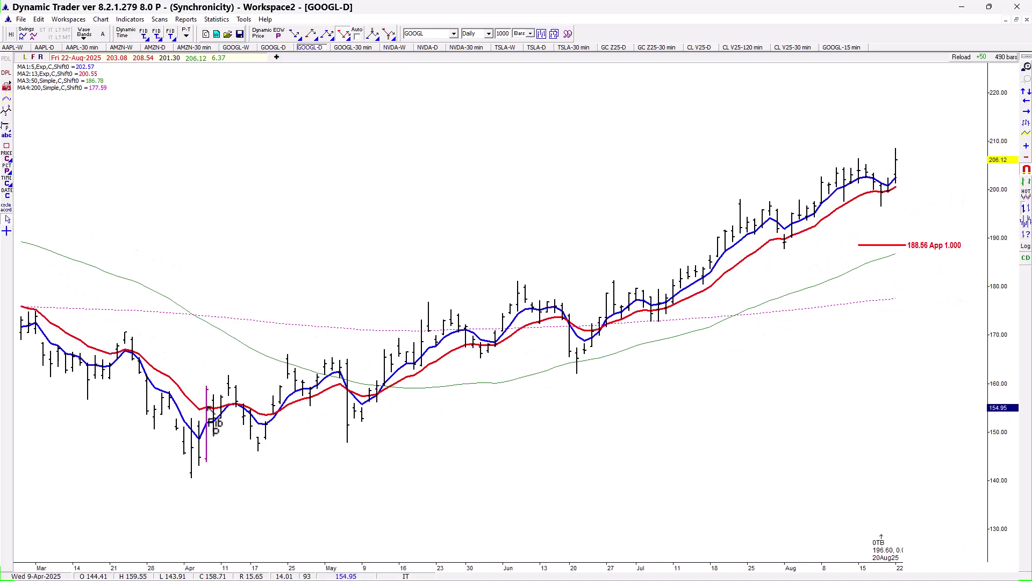
pyautogui.click(228, 398)
pyautogui.click(261, 454)
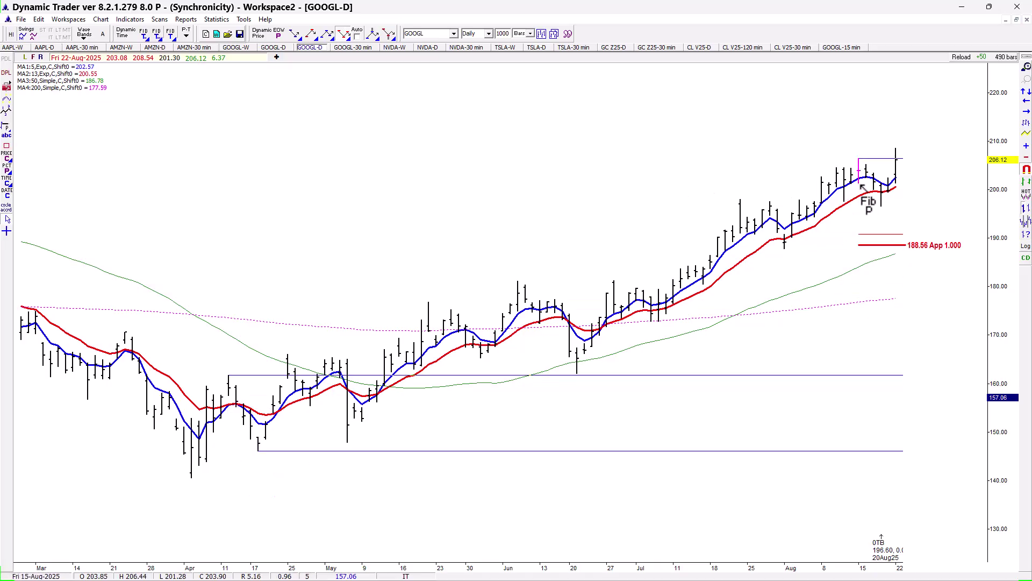
pyautogui.click(861, 185)
# Step: Project the declines from the 25 April high to the 7 May and 30 April lows down from the 15 August high
pyautogui.click(289, 383)
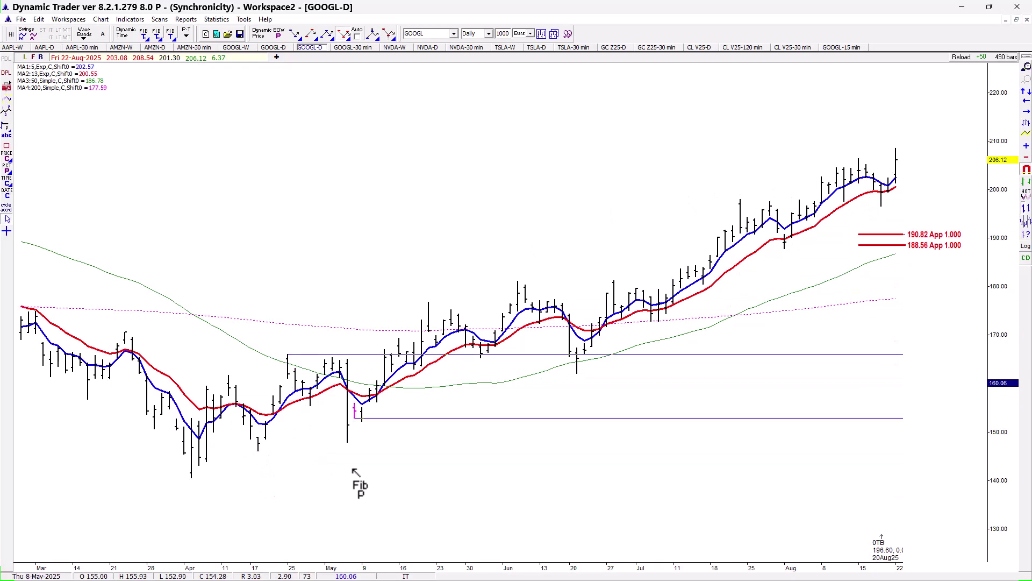
pyautogui.click(354, 476)
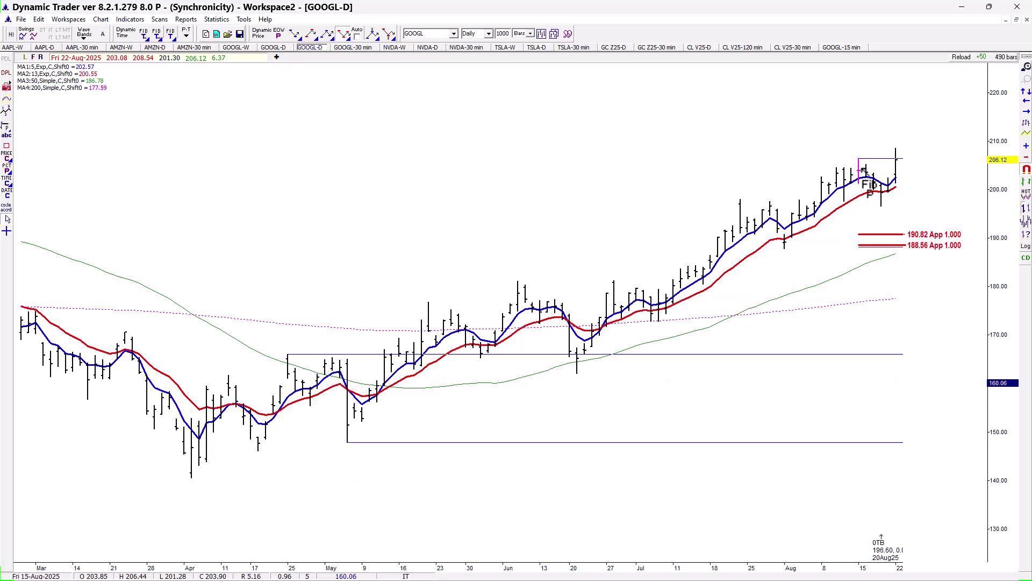
pyautogui.click(862, 170)
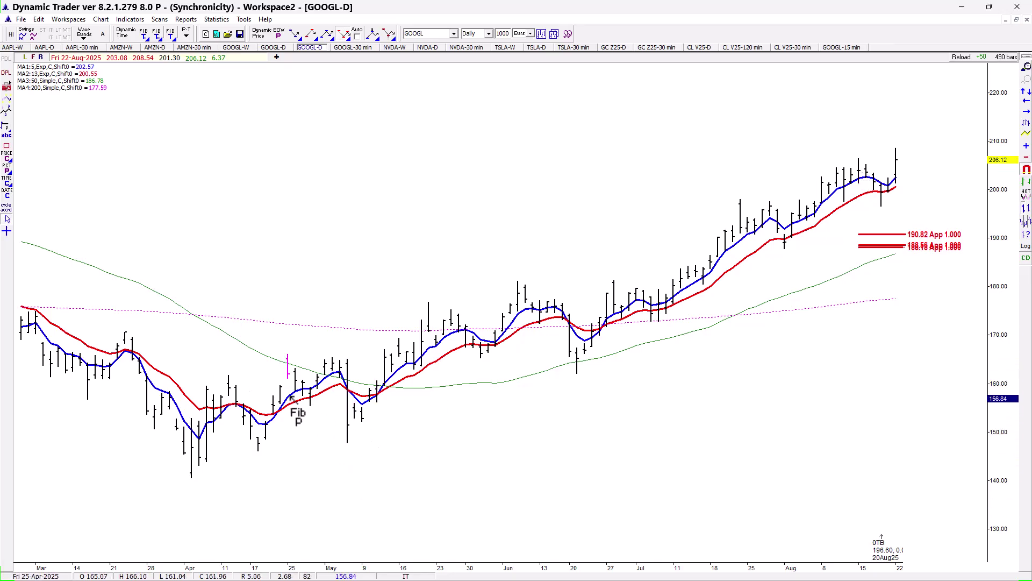
pyautogui.click(289, 375)
pyautogui.click(314, 424)
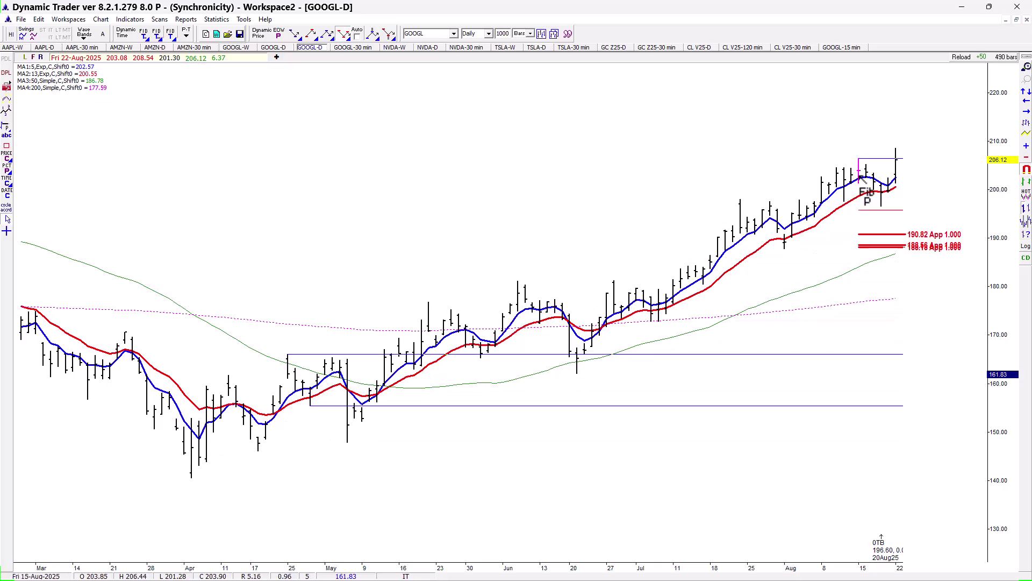
pyautogui.click(864, 176)
# Step: Project the decline from the 5 May high to the 7 May low down from the 15 August high
pyautogui.click(334, 376)
pyautogui.click(348, 444)
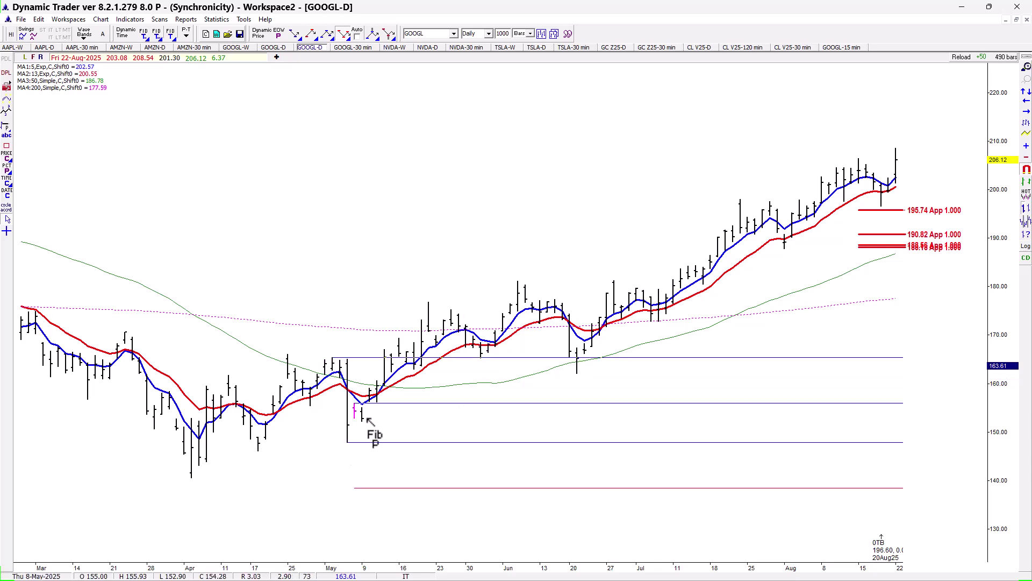
pyautogui.click(861, 164)
pyautogui.rightClick(351, 228)
# Step: Project the declines from the 22 May and 28 May highs to the 3 June low down from the 15 August high
pyautogui.click(345, 33)
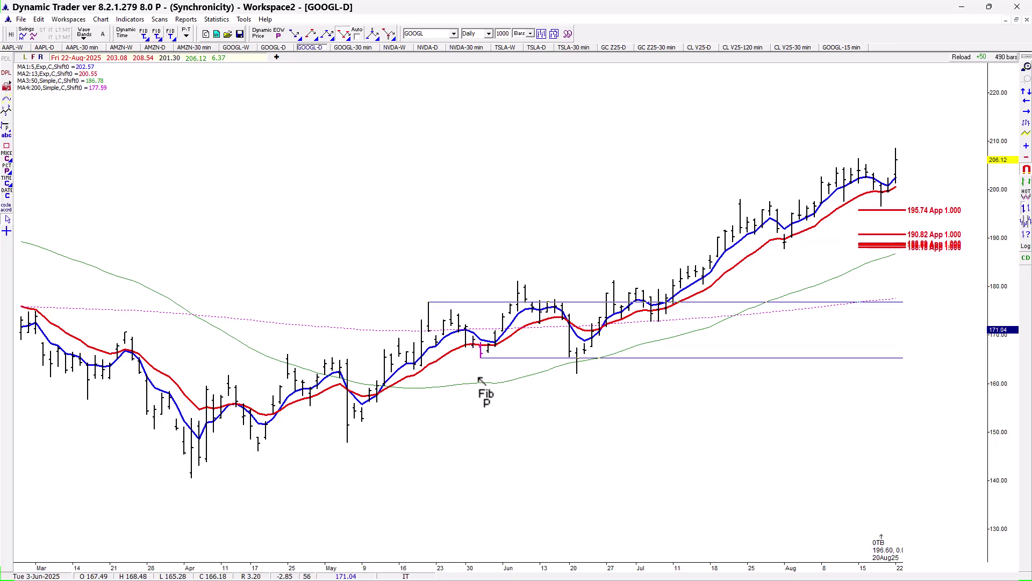
pyautogui.click(861, 166)
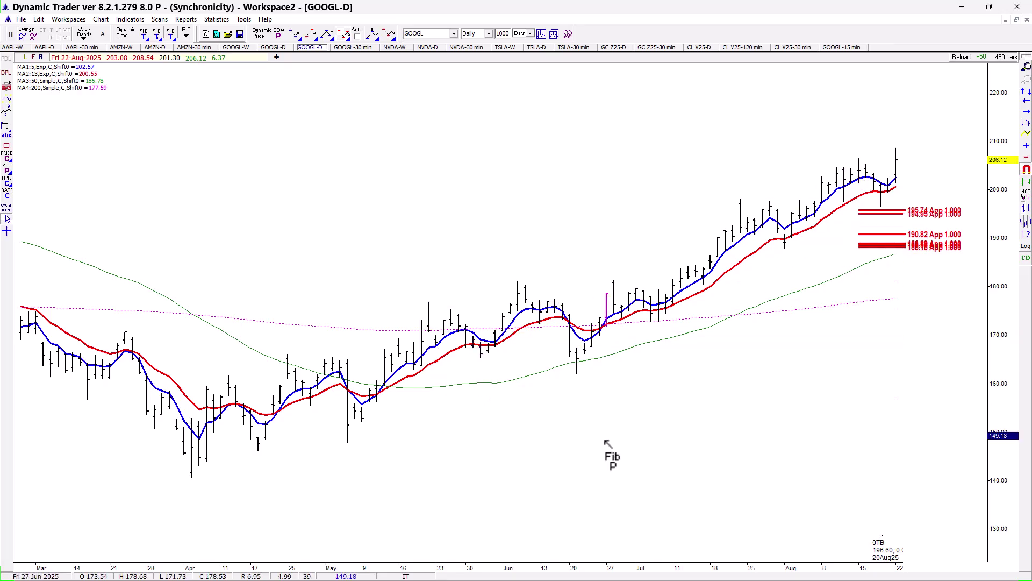
pyautogui.click(451, 321)
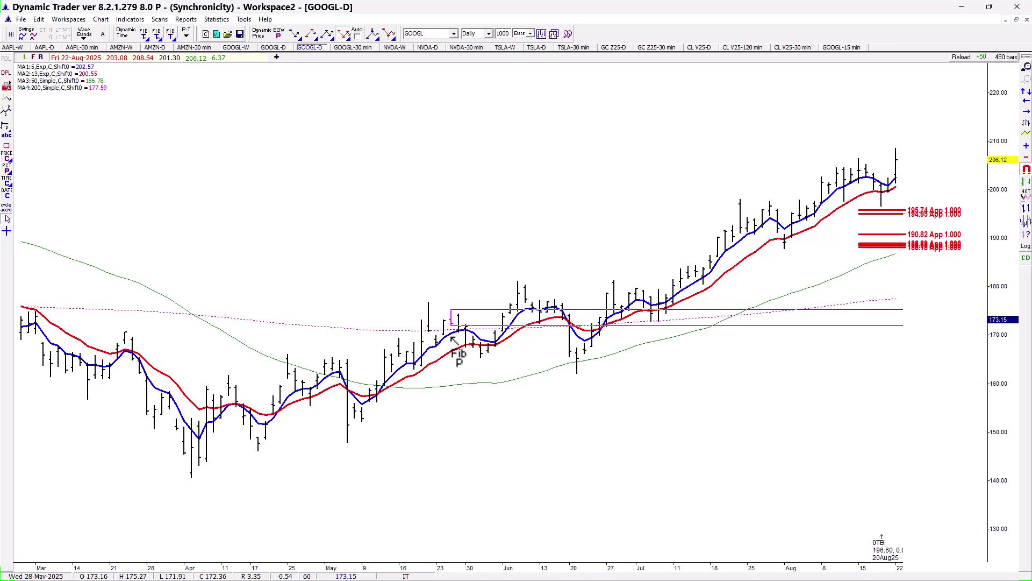
pyautogui.click(484, 374)
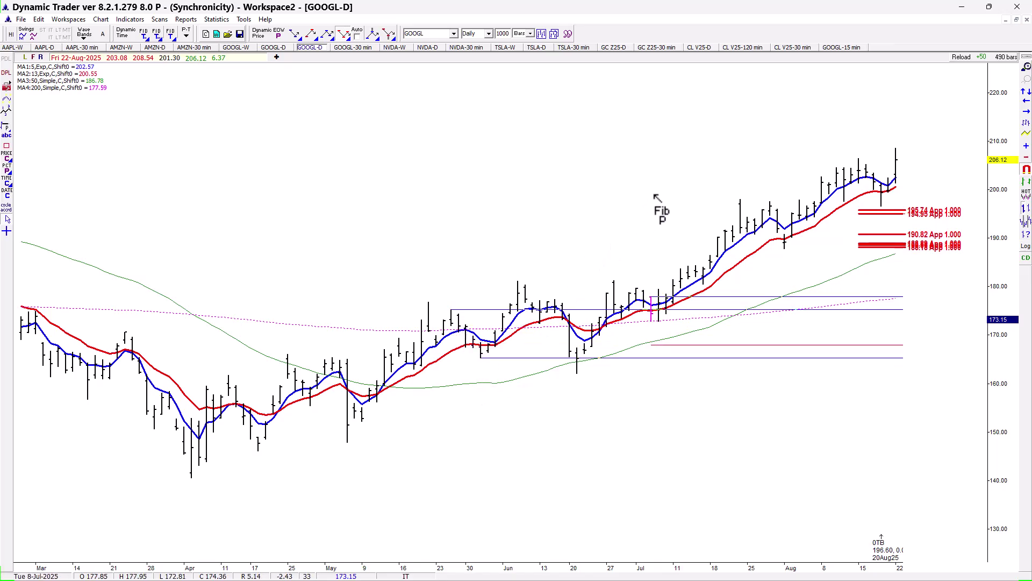
pyautogui.click(859, 163)
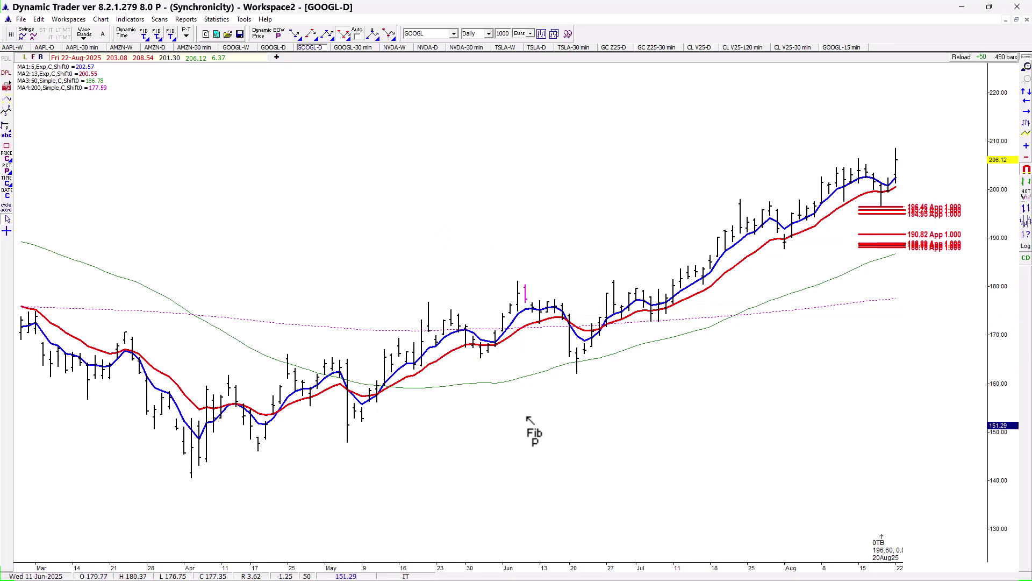
pyautogui.click(519, 288)
pyautogui.click(539, 330)
pyautogui.click(863, 181)
# Step: Project the declines from the 10 June and 17 June highs to the 23 June low down from the 15 August high
pyautogui.click(344, 34)
pyautogui.click(520, 312)
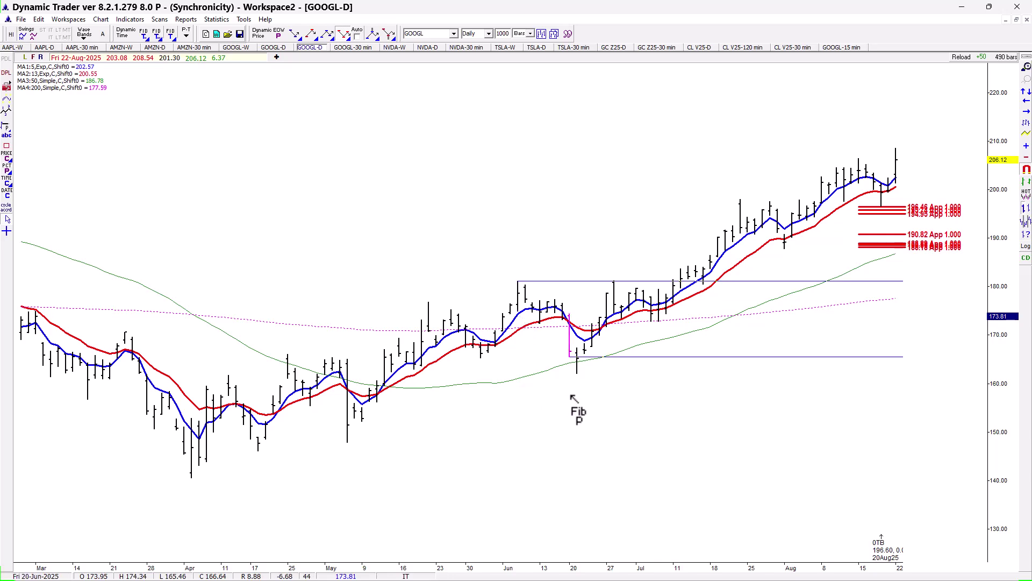
pyautogui.click(595, 378)
pyautogui.click(859, 176)
pyautogui.click(554, 325)
pyautogui.click(578, 381)
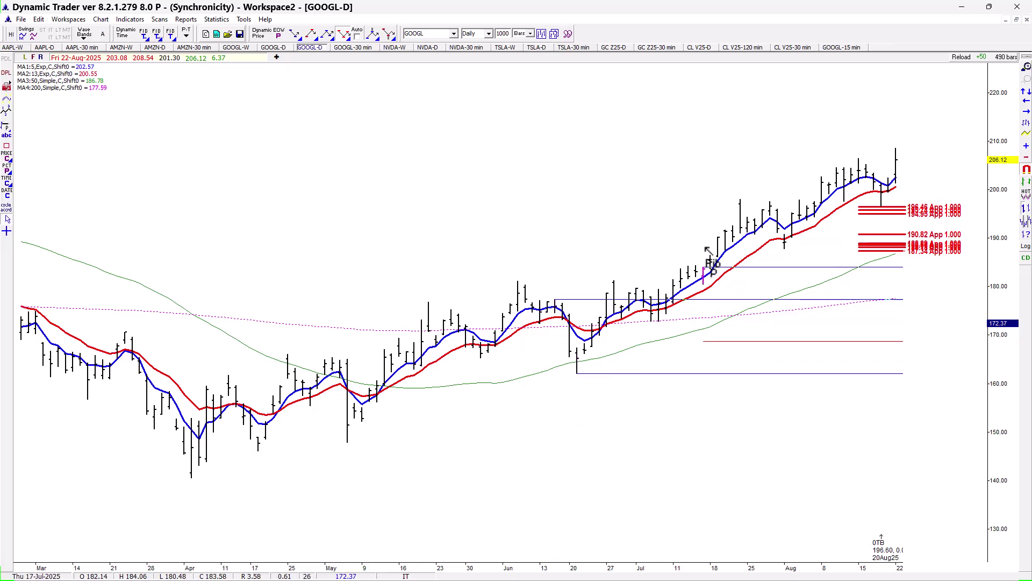
pyautogui.click(859, 177)
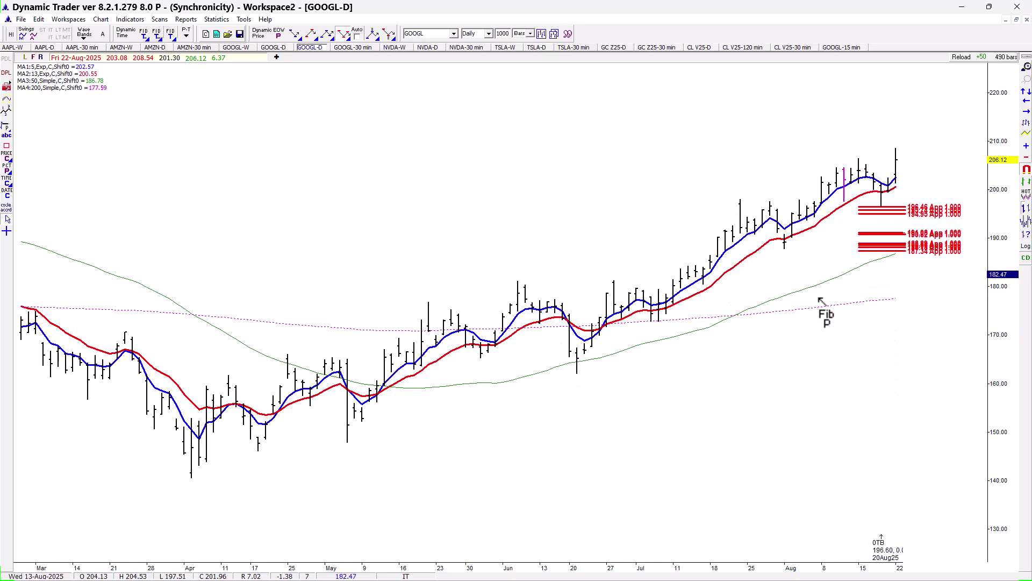
pyautogui.click(617, 321)
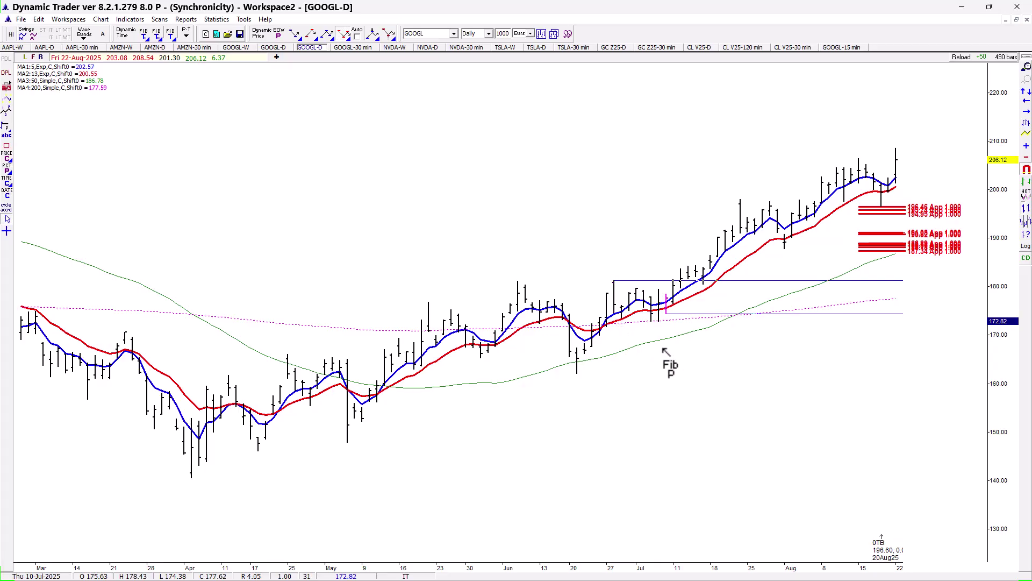
pyautogui.click(669, 322)
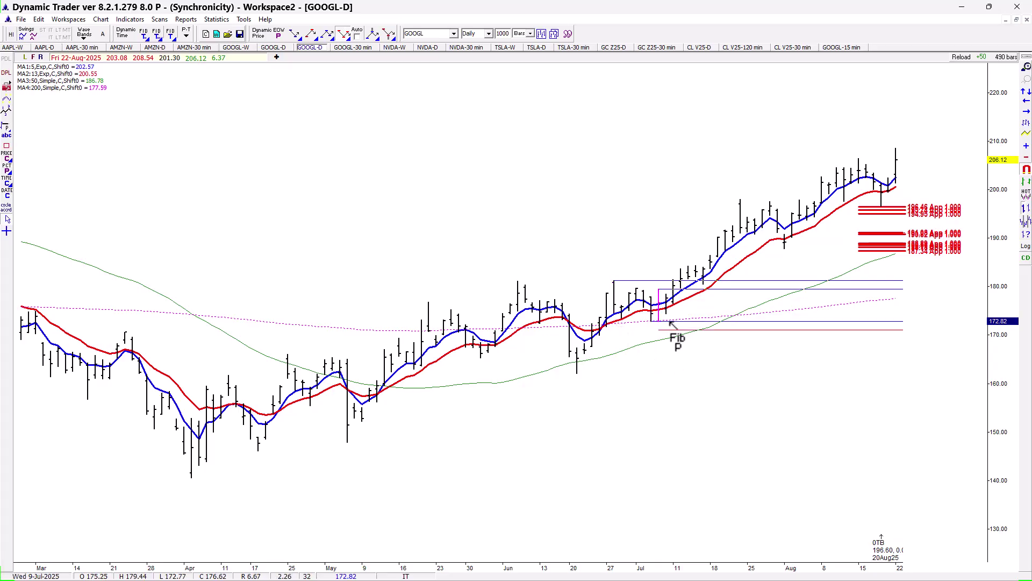
pyautogui.click(856, 184)
# Step: Project the decline from the 24 July high to the 1 August low down from the 15 August high
pyautogui.click(347, 34)
pyautogui.click(741, 200)
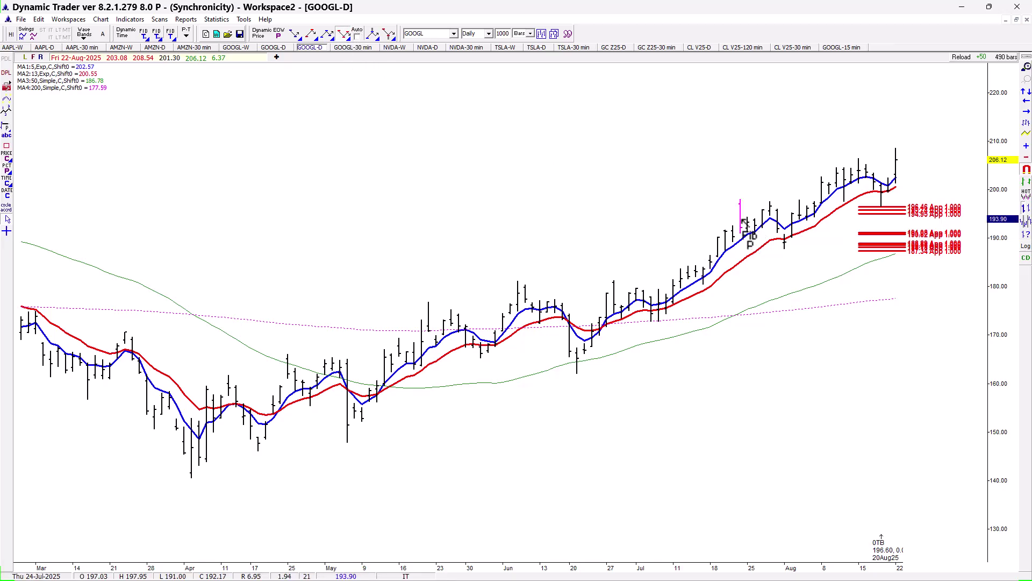
pyautogui.click(785, 258)
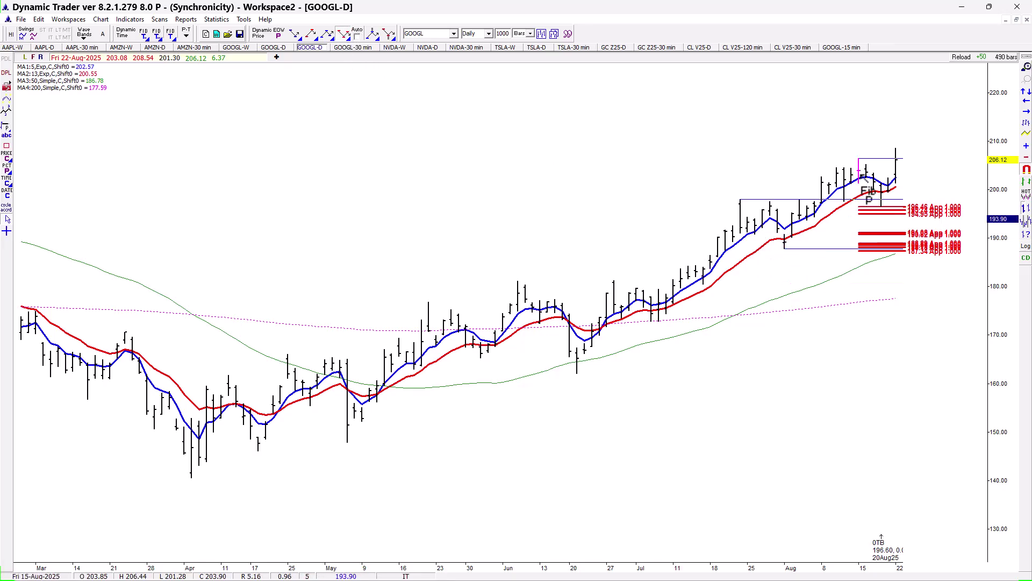
pyautogui.click(862, 176)
pyautogui.rightClick(591, 171)
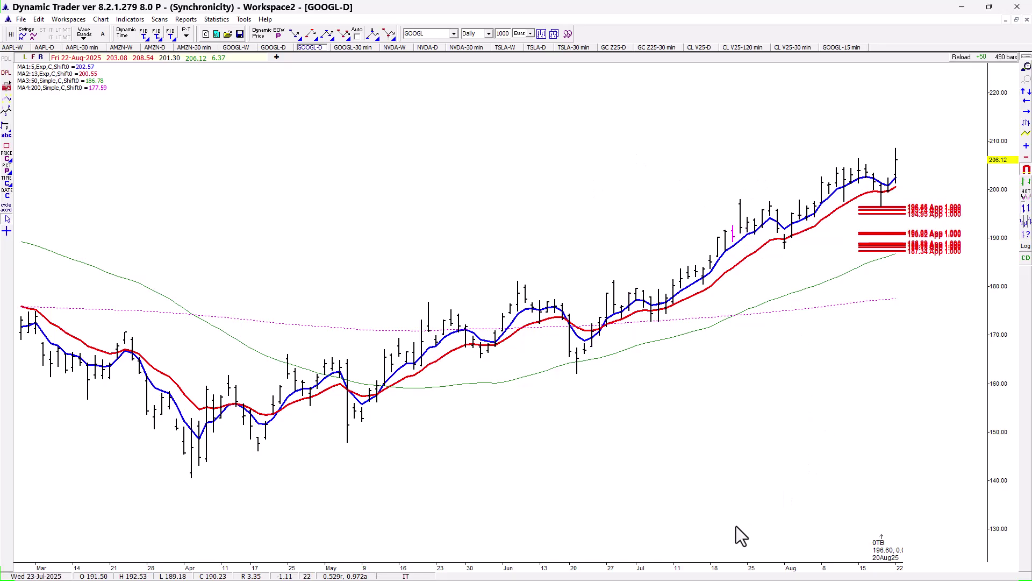
# Step: Add Fibonacci retracements and extensions of the rise from the 13 August low to the 15 August high
pyautogui.scroll(4, 803, 571)
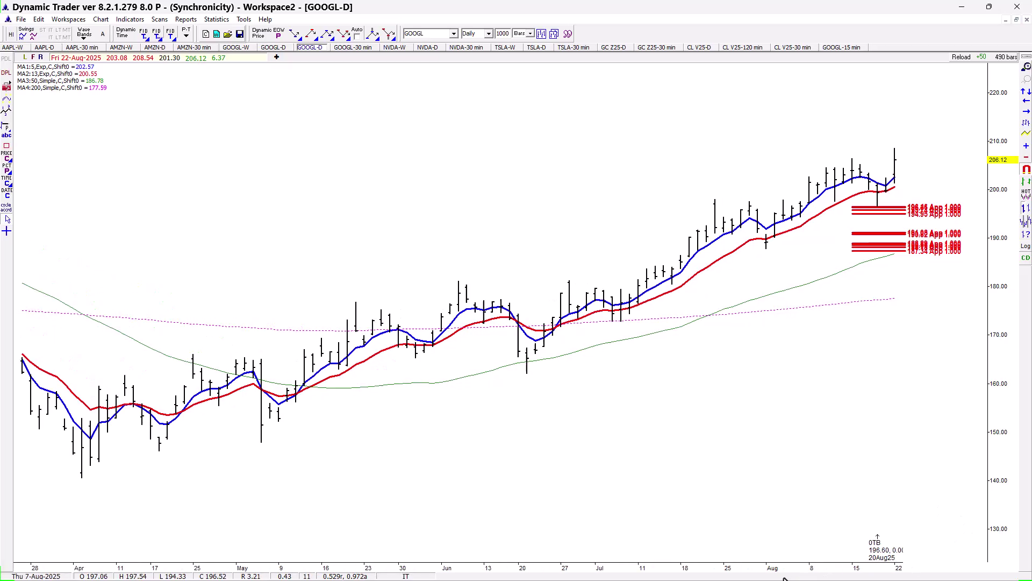
pyautogui.scroll(-1, 802, 578)
pyautogui.scroll(2, 802, 578)
pyautogui.scroll(2, 817, 572)
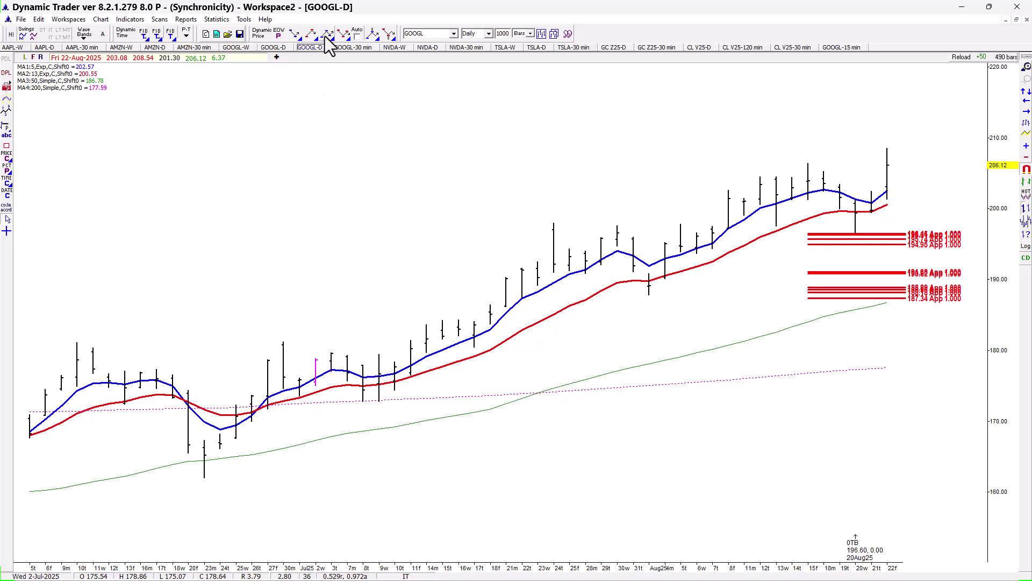
pyautogui.click(306, 36)
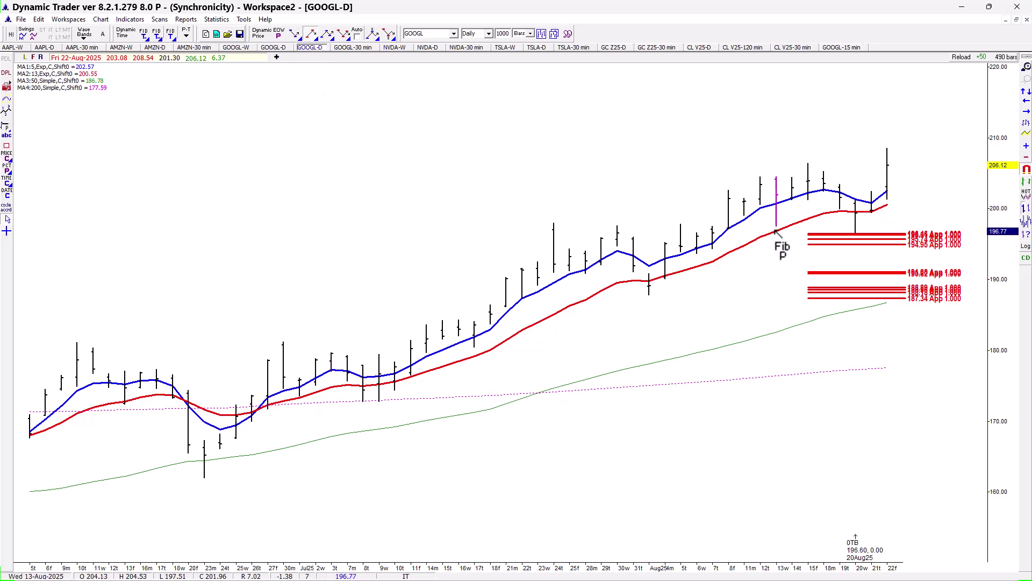
pyautogui.moveTo(775, 231); pyautogui.dragTo(809, 165)
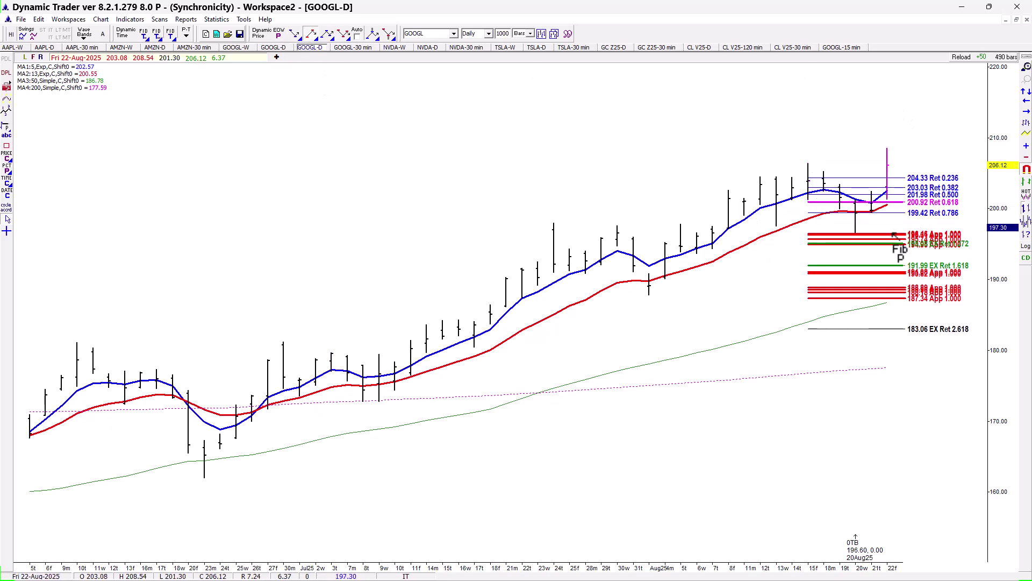
# Step: Remove the 0.236, 0.382, 0.500, 0.618 and 0.786 retracements, keeping only the extension levels
pyautogui.rightClick(872, 212)
pyautogui.click(899, 203)
pyautogui.click(895, 202)
pyautogui.click(896, 188)
pyautogui.click(896, 177)
pyautogui.click(893, 194)
pyautogui.rightClick(893, 199)
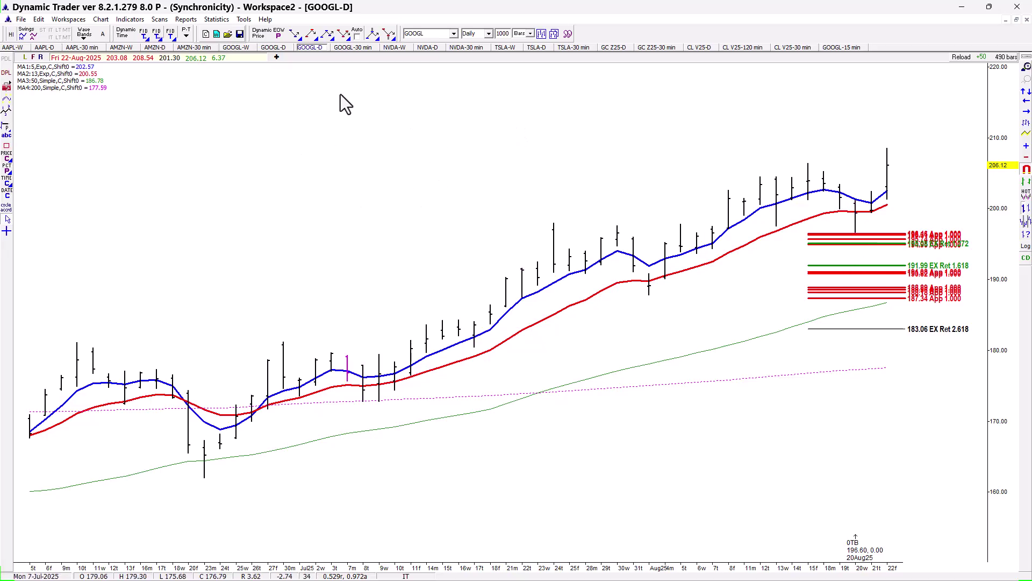
# Step: Add Fibonacci retracements and extensions of the rise from the 1 August low to the 15 August high
pyautogui.click(311, 36)
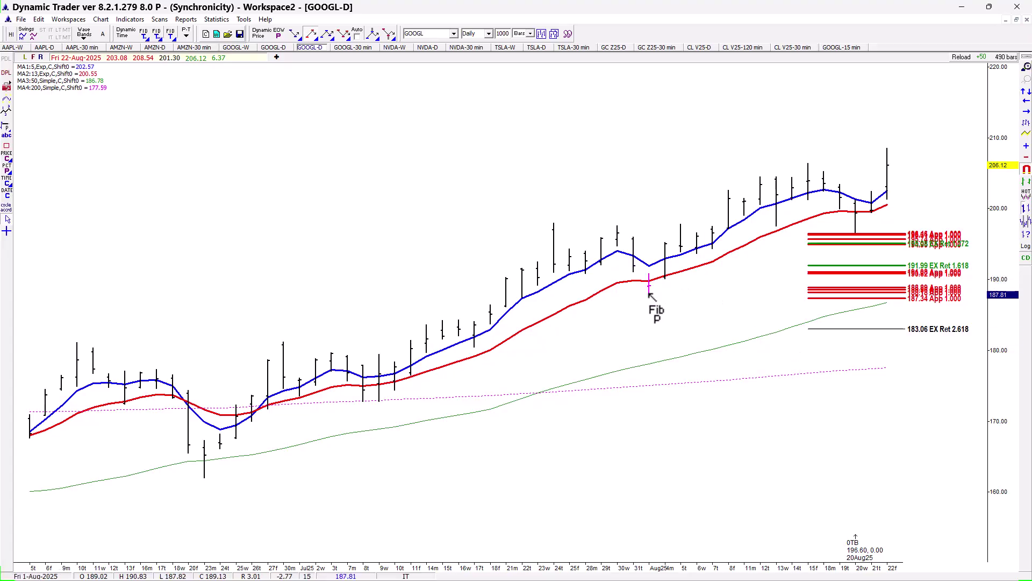
pyautogui.click(650, 294)
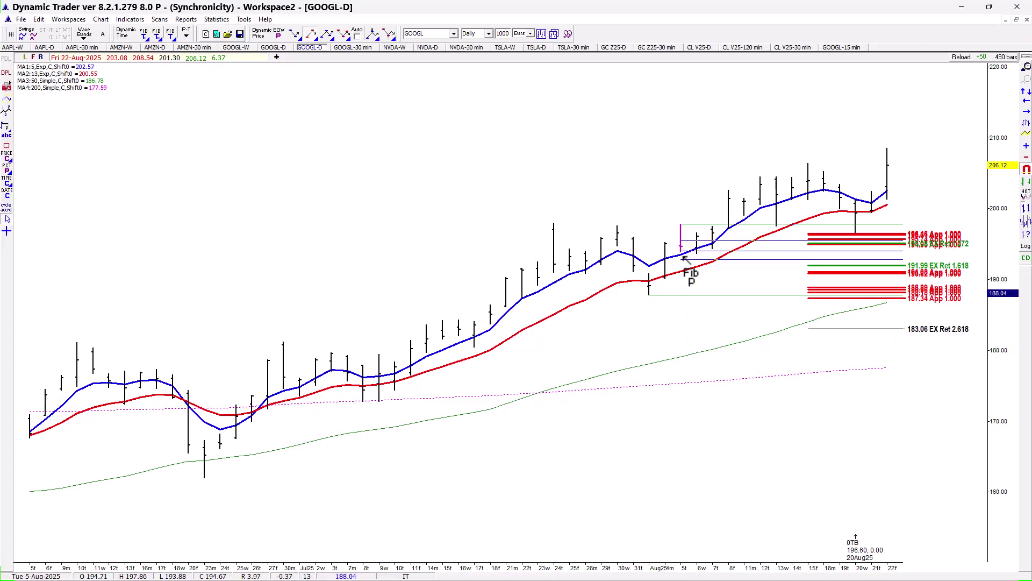
pyautogui.click(805, 188)
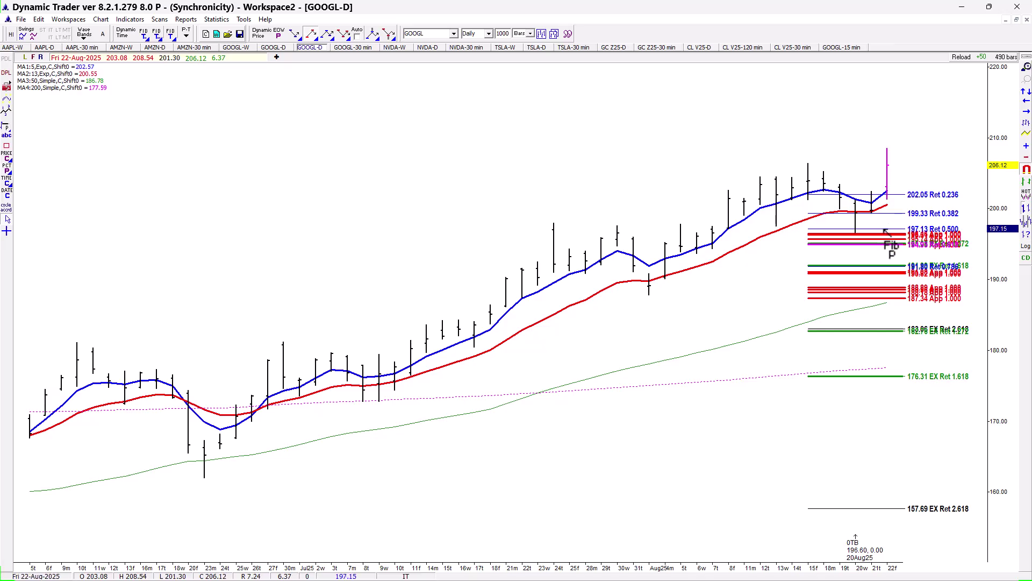
# Step: Remove the 0.236, 0.382 and 0.500 retracements of the rise from the 1 August low
pyautogui.rightClick(883, 215)
pyautogui.click(896, 224)
pyautogui.click(890, 229)
pyautogui.click(887, 213)
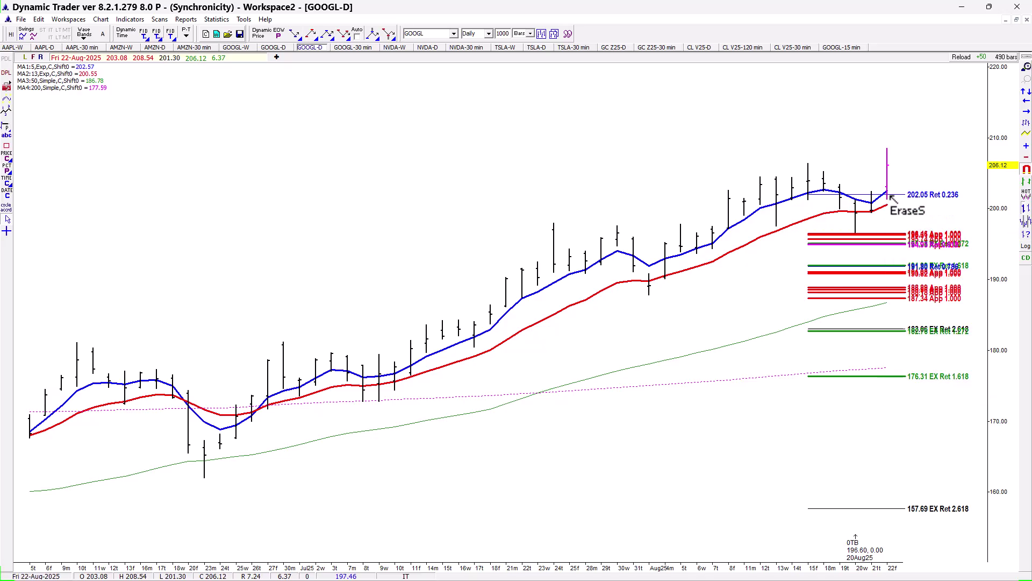
pyautogui.click(890, 195)
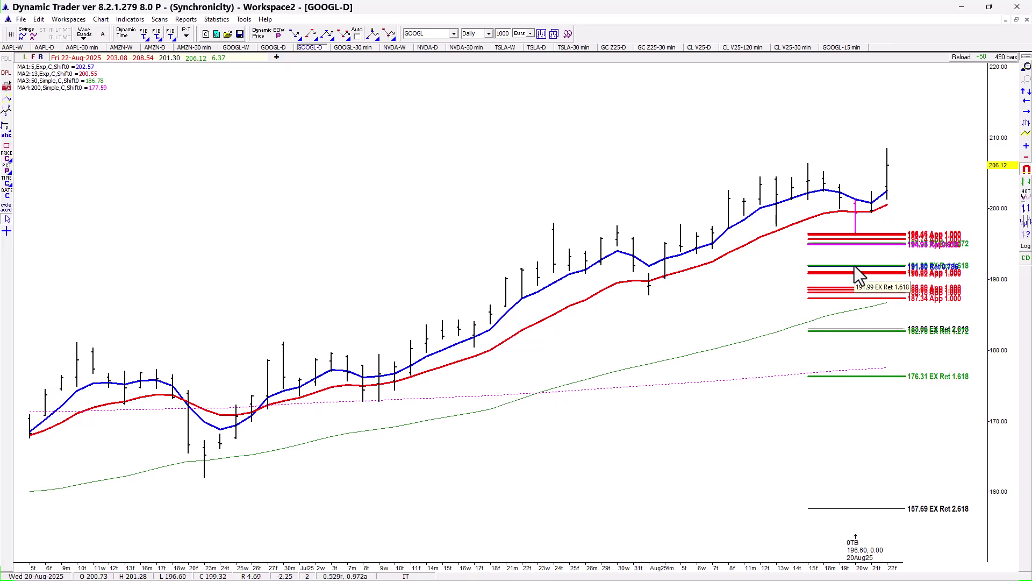
# Step: Examine how the projected support levels cluster below the 20 August low, both close up and against the longer daily price history
pyautogui.moveTo(761, 568); pyautogui.dragTo(726, 579)
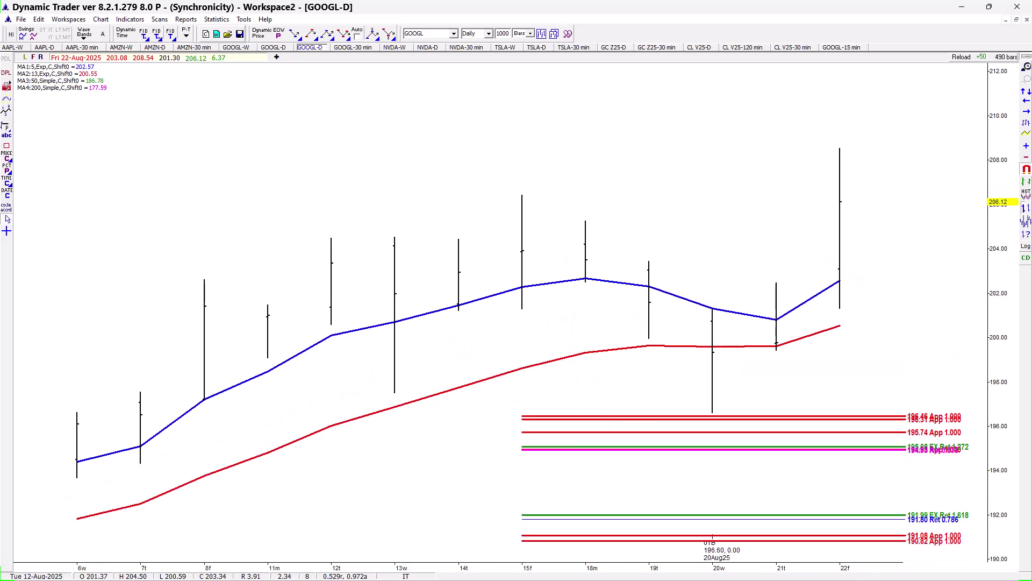
pyautogui.scroll(-2, 785, 427)
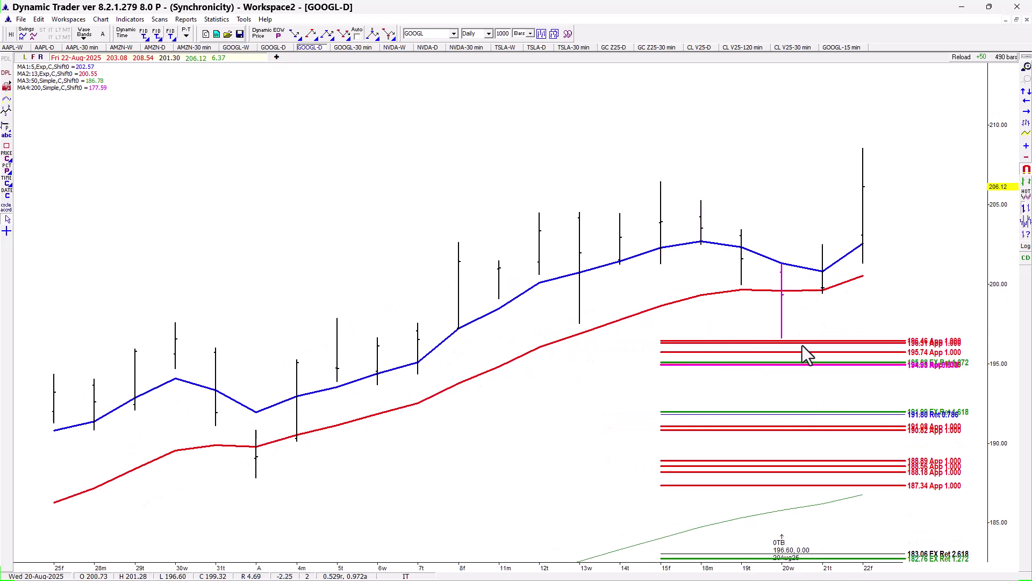
pyautogui.moveTo(684, 365)
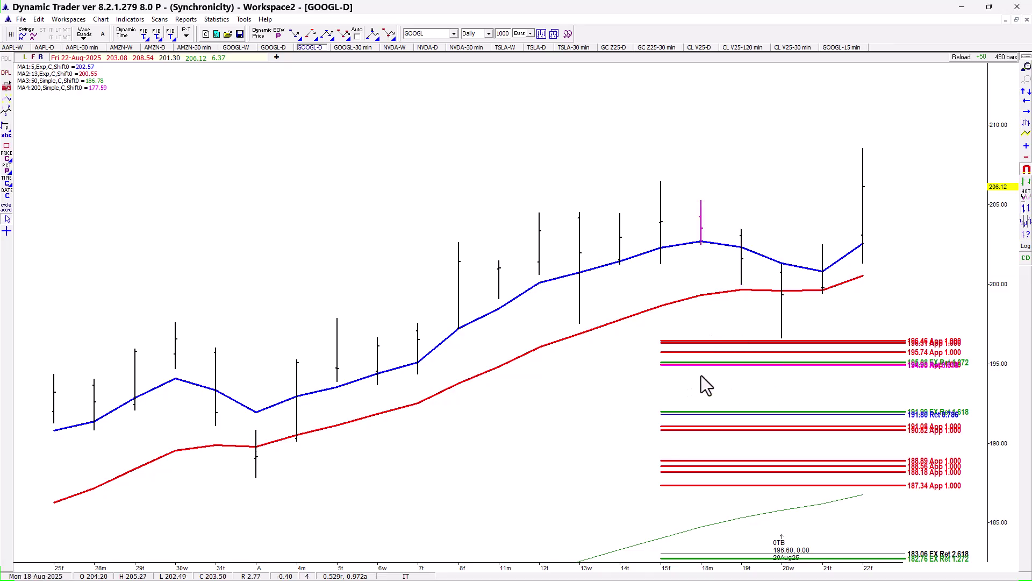
pyautogui.moveTo(501, 567); pyautogui.dragTo(563, 567)
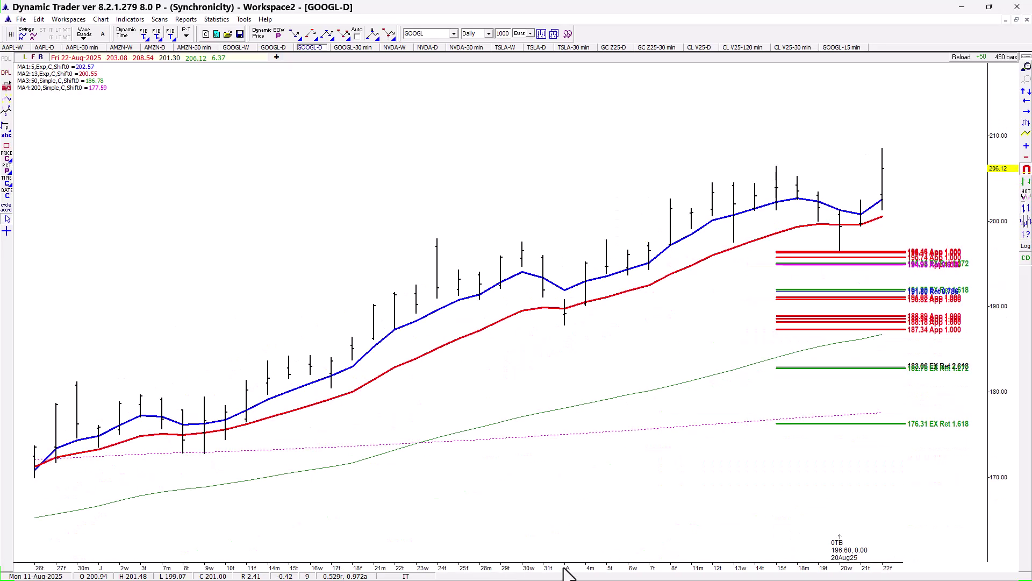
pyautogui.moveTo(698, 572); pyautogui.dragTo(936, 478)
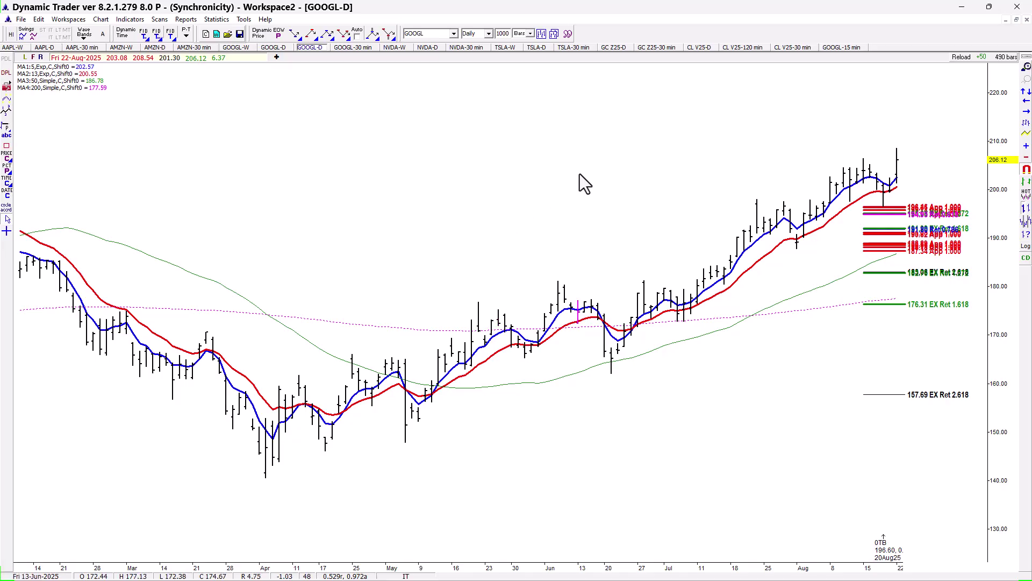
pyautogui.moveTo(595, 568); pyautogui.dragTo(1031, 492)
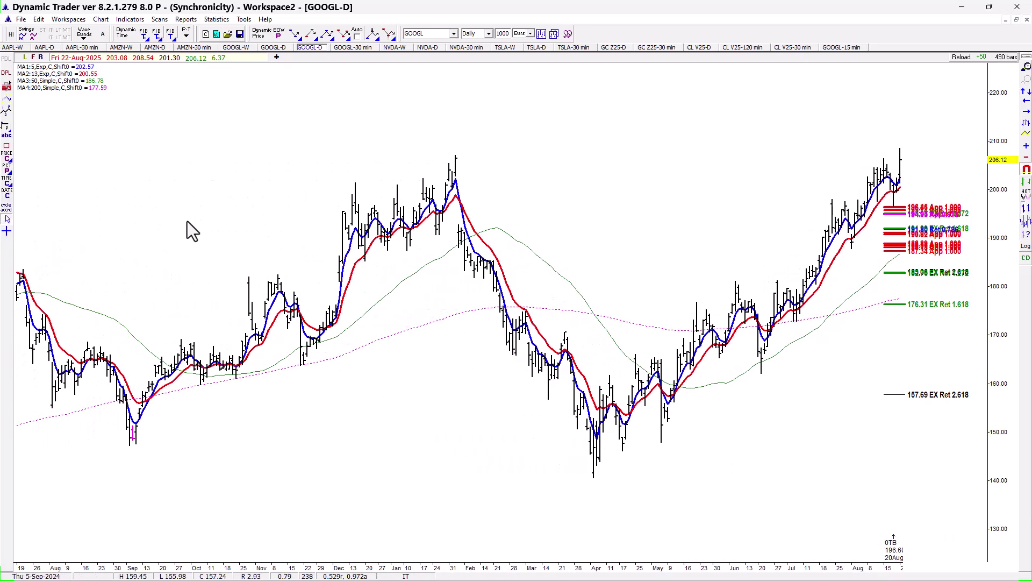
pyautogui.scroll(6, 693, 573)
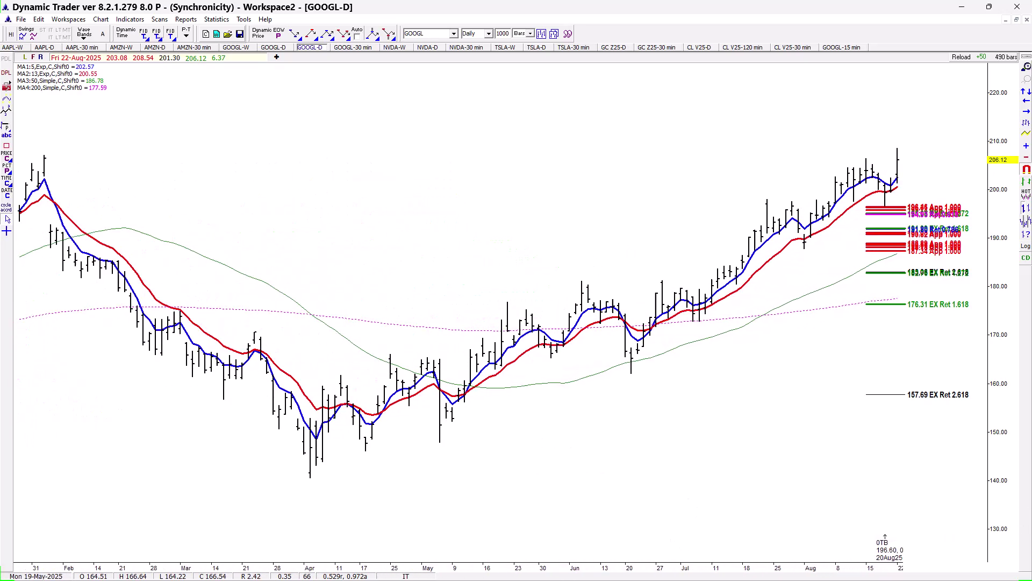
pyautogui.moveTo(196, 568); pyautogui.dragTo(217, 567)
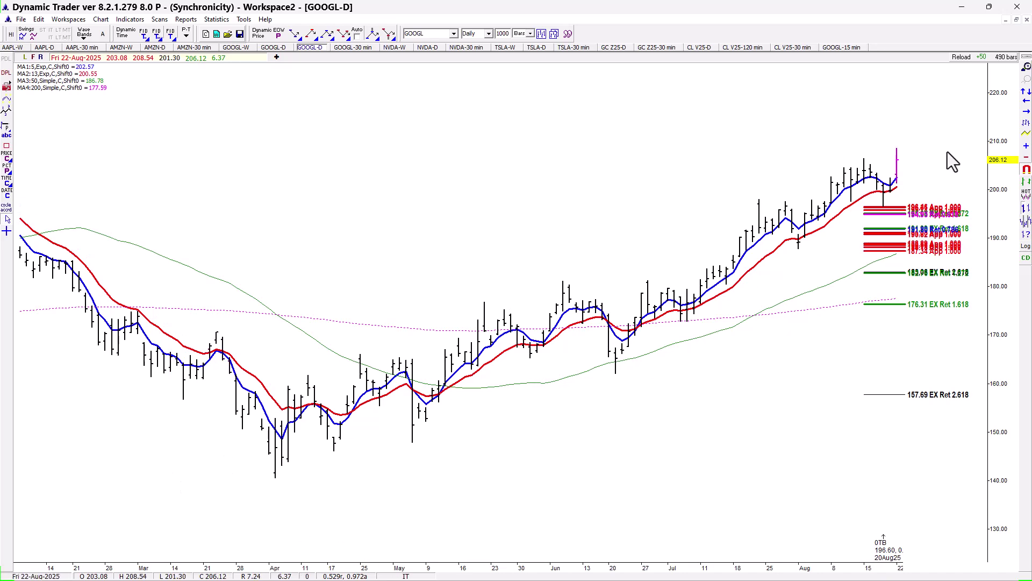
# Step: Remove the distant extension levels at 183.06, 182.76, 176.31 and 157.69, keeping the nearer support cluster
pyautogui.rightClick(886, 308)
pyautogui.click(908, 295)
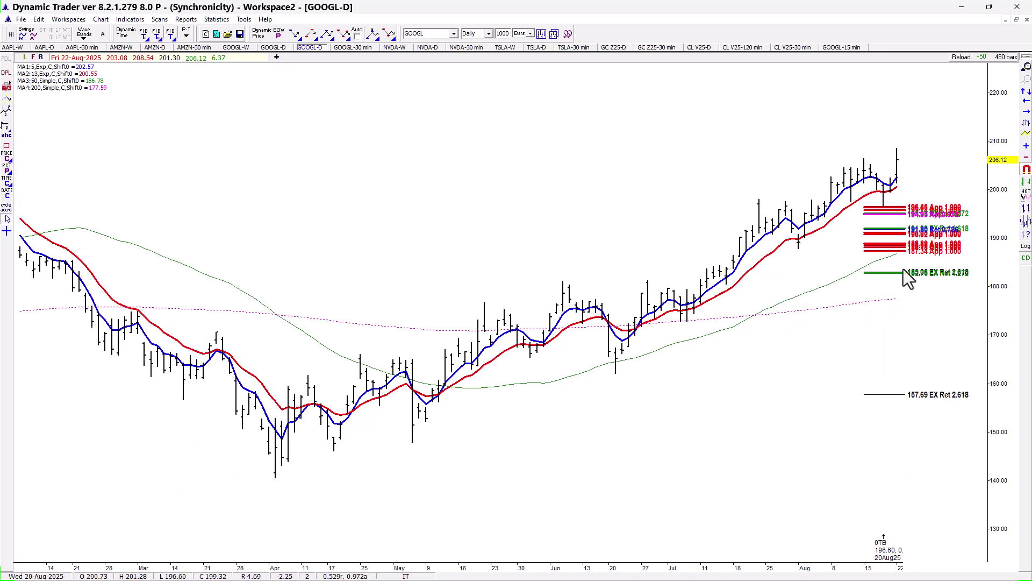
pyautogui.click(896, 273)
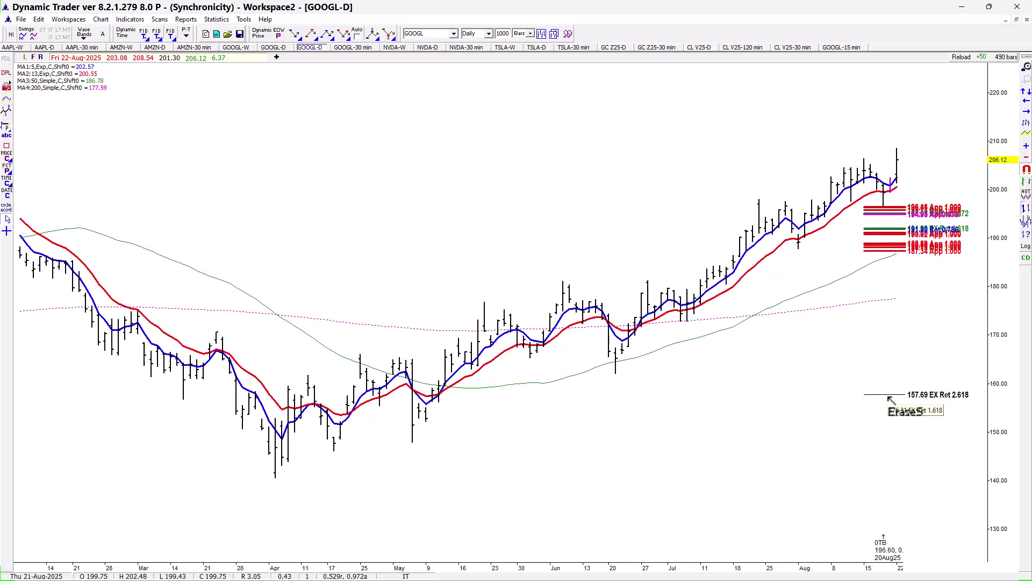
pyautogui.click(884, 395)
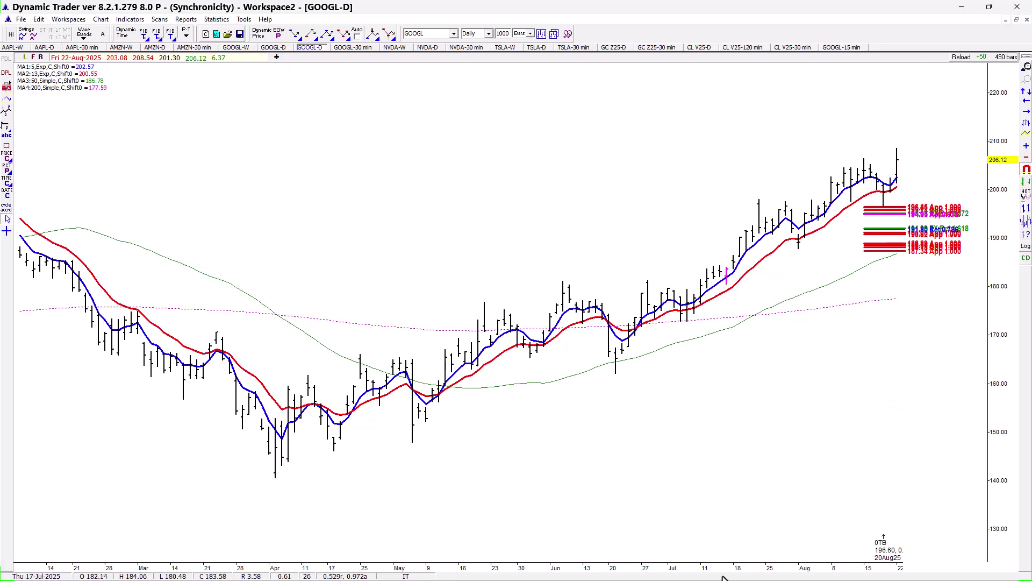
# Step: Add Fibonacci retracements and extensions of the decline from the 15 August high to the 20 August low
pyautogui.moveTo(709, 569); pyautogui.dragTo(438, 570)
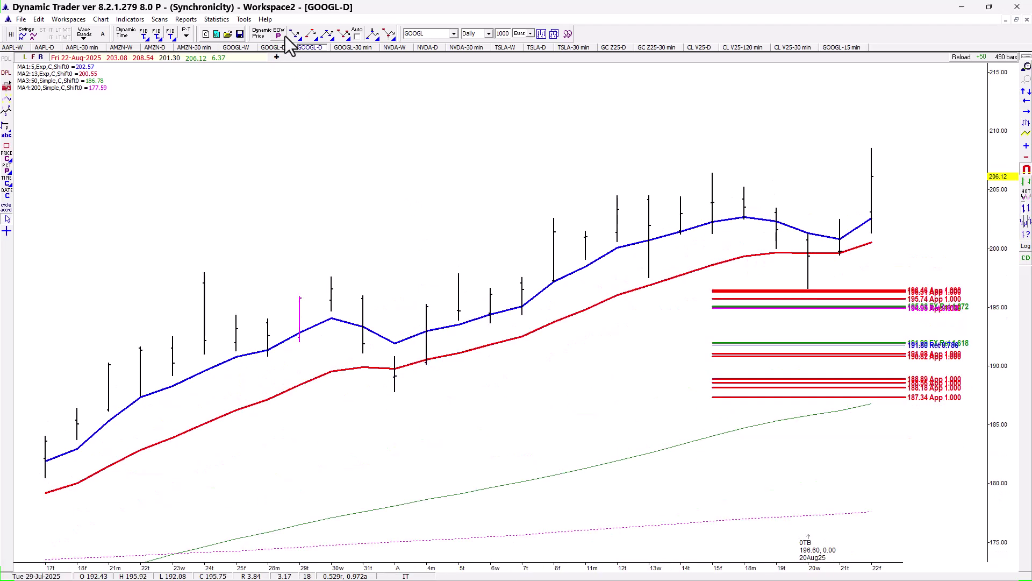
pyautogui.click(299, 36)
pyautogui.click(717, 192)
pyautogui.click(805, 293)
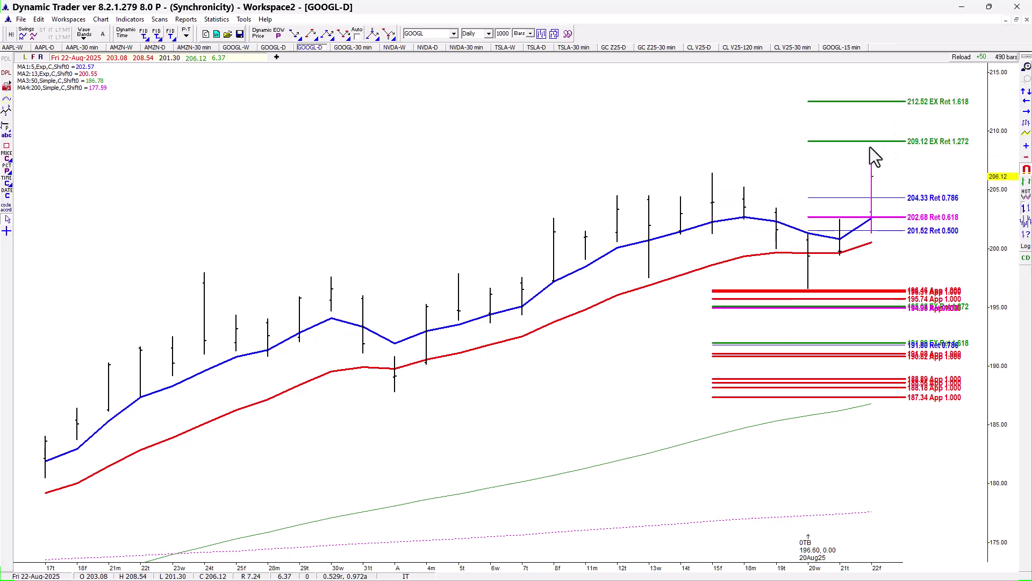
# Step: Sketch the swing from the 15 August high to the 20 August low and up to the 1.618 extension, and clear the sketch
pyautogui.click(1021, 207)
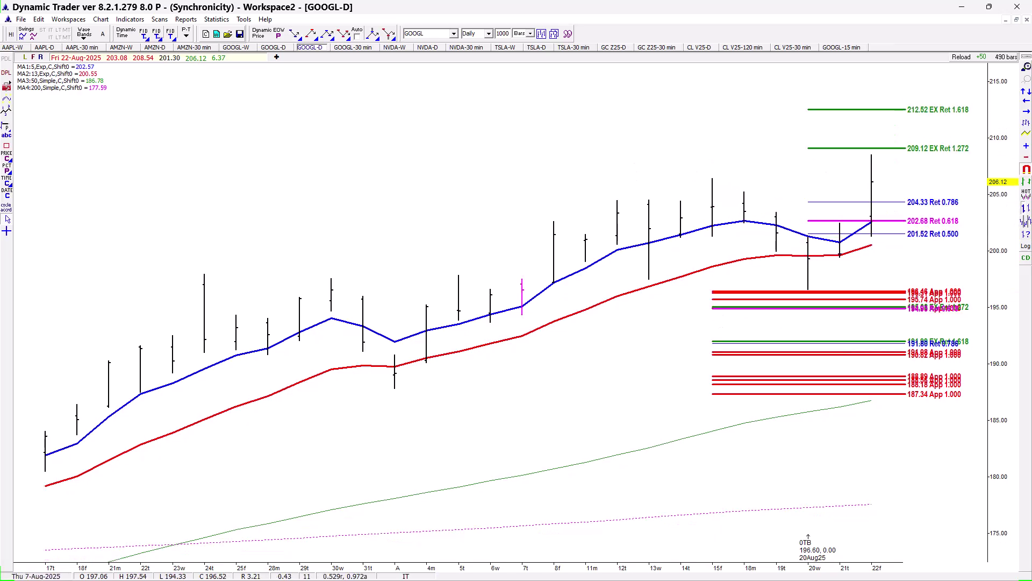
pyautogui.moveTo(691, 121); pyautogui.dragTo(686, 87)
pyautogui.moveTo(714, 172)
pyautogui.mouseDown()
pyautogui.moveTo(807, 288)
pyautogui.moveTo(830, 258)
pyautogui.moveTo(861, 107)
pyautogui.mouseUp()
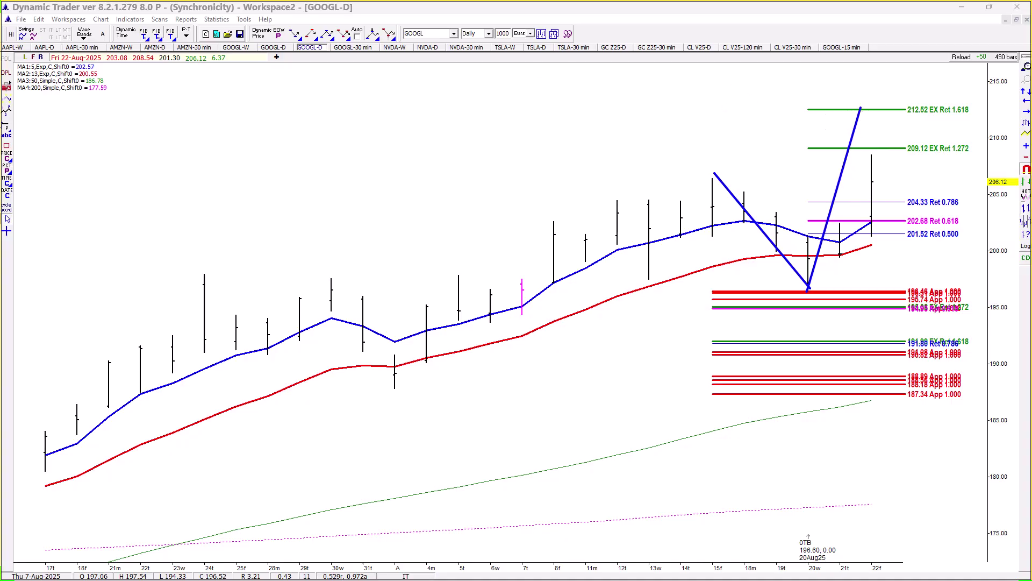
pyautogui.press('Escape')
# Step: Remove the 0.500, 0.618 and 0.786 retracements of the August decline, keeping its 1.272, 1.618 and 2.618 extension targets
pyautogui.moveTo(1003, 159)
pyautogui.mouseDown()
pyautogui.moveTo(1003, 192)
pyautogui.moveTo(990, 203)
pyautogui.mouseUp()
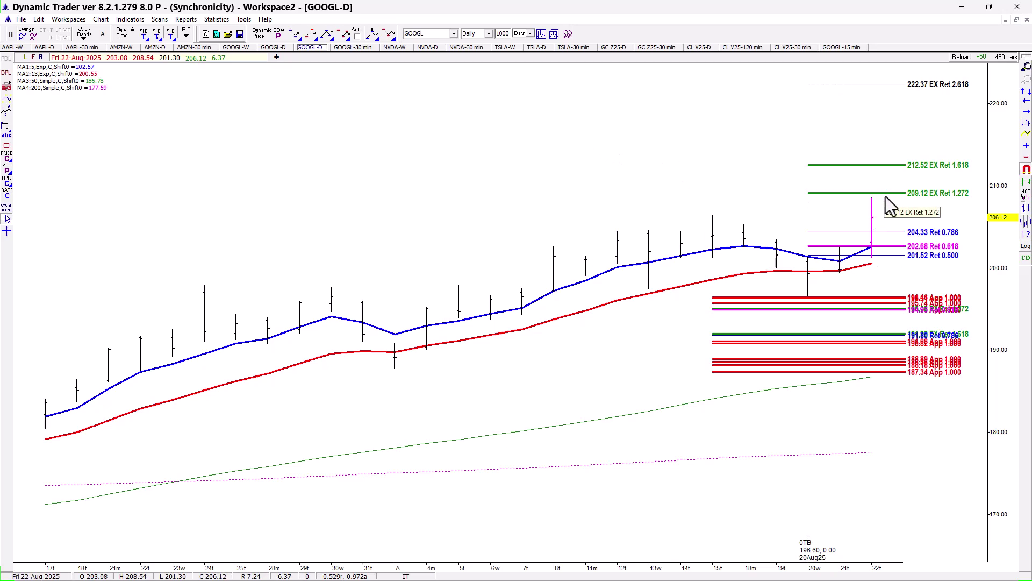
pyautogui.rightClick(882, 232)
pyautogui.click(897, 231)
pyautogui.click(879, 246)
pyautogui.click(882, 255)
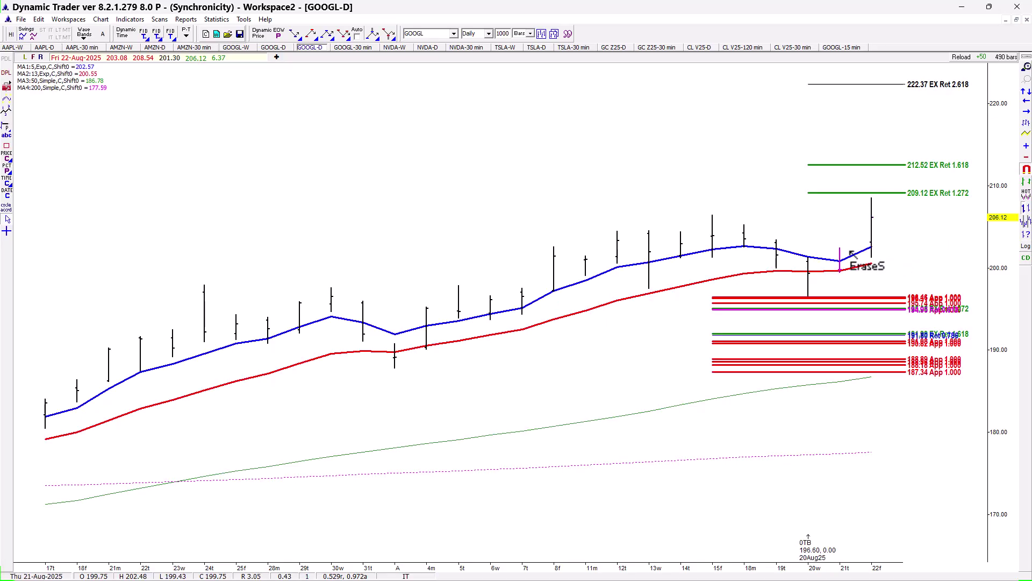